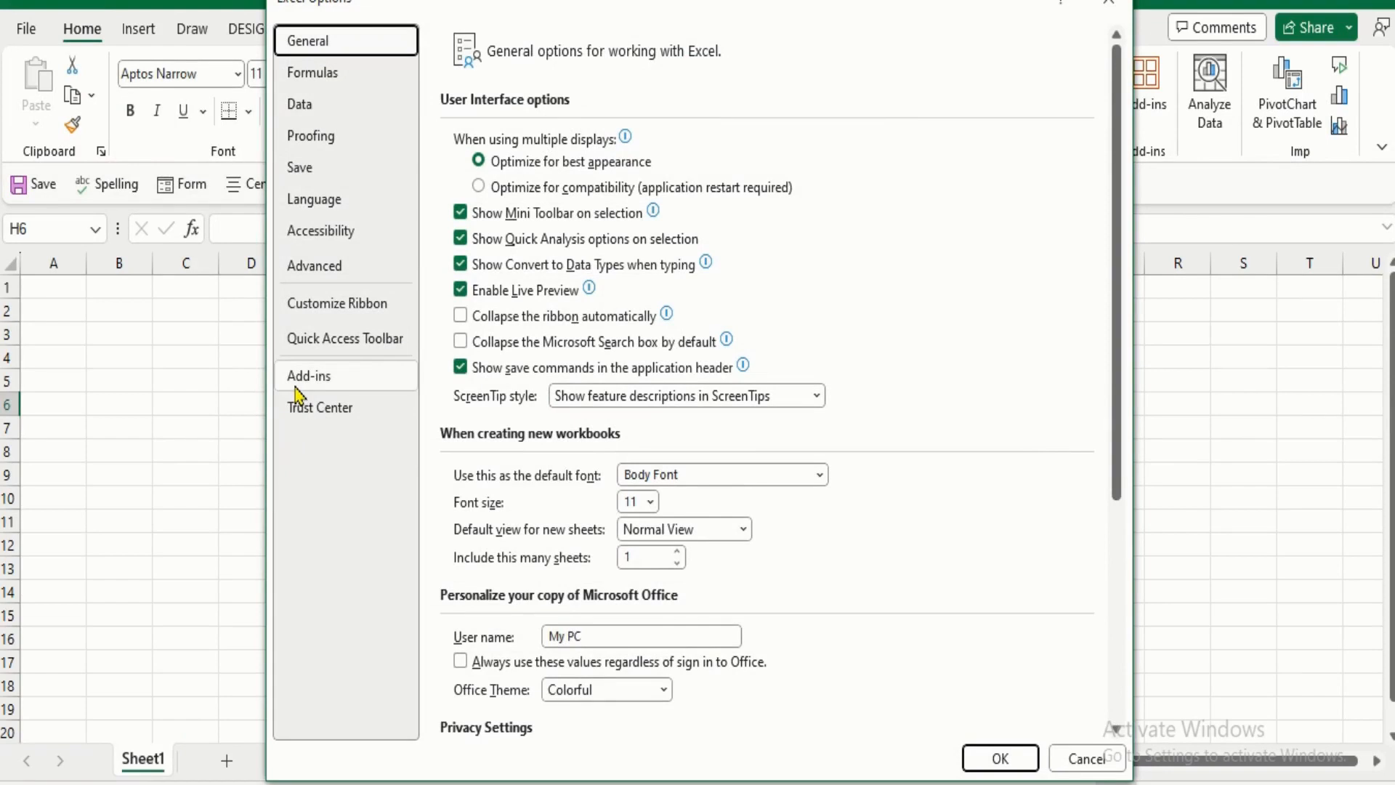
- Open the COM Add-ins list from the add-in options and confirm it with Microsoft Power Pivot for Excel enabled
left_click(298, 387)
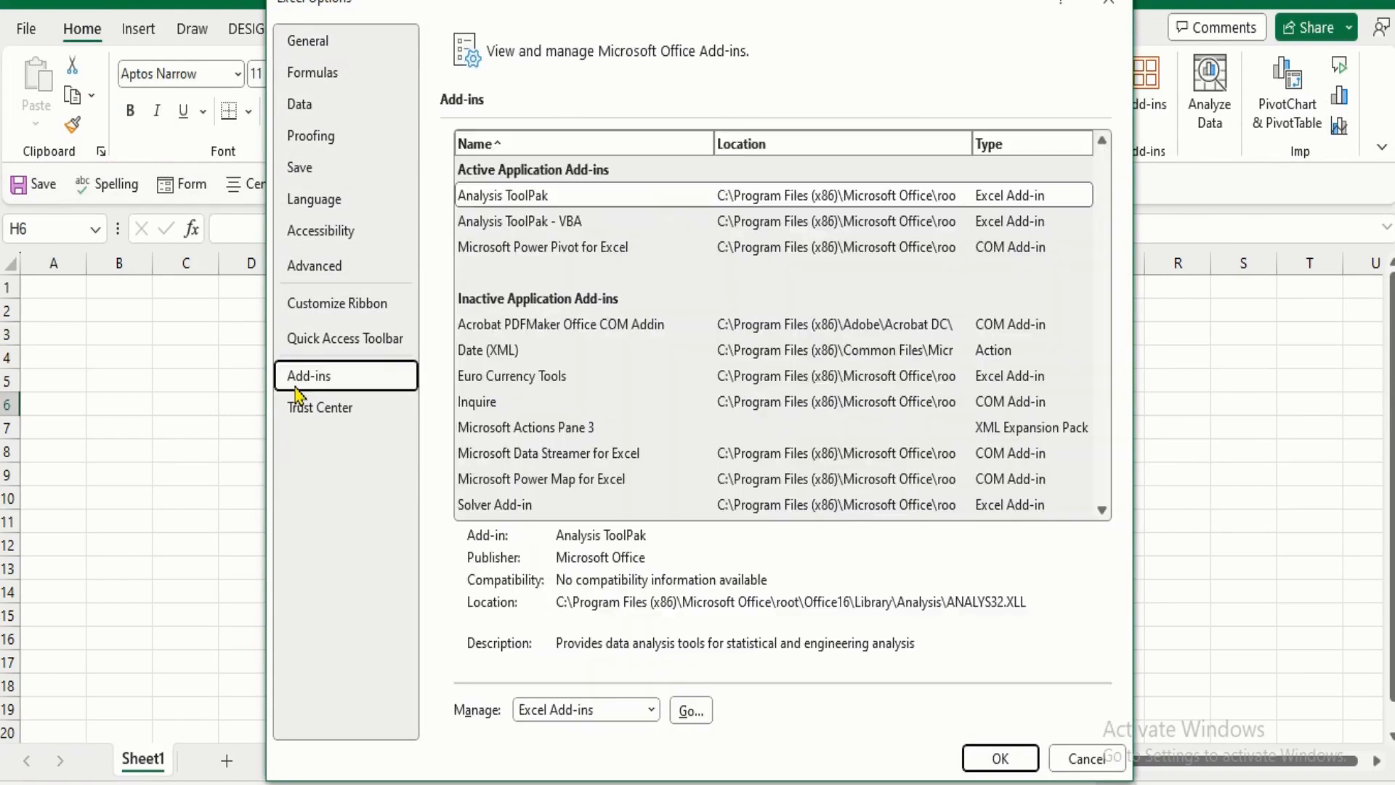
left_click(541, 247)
left_click(651, 710)
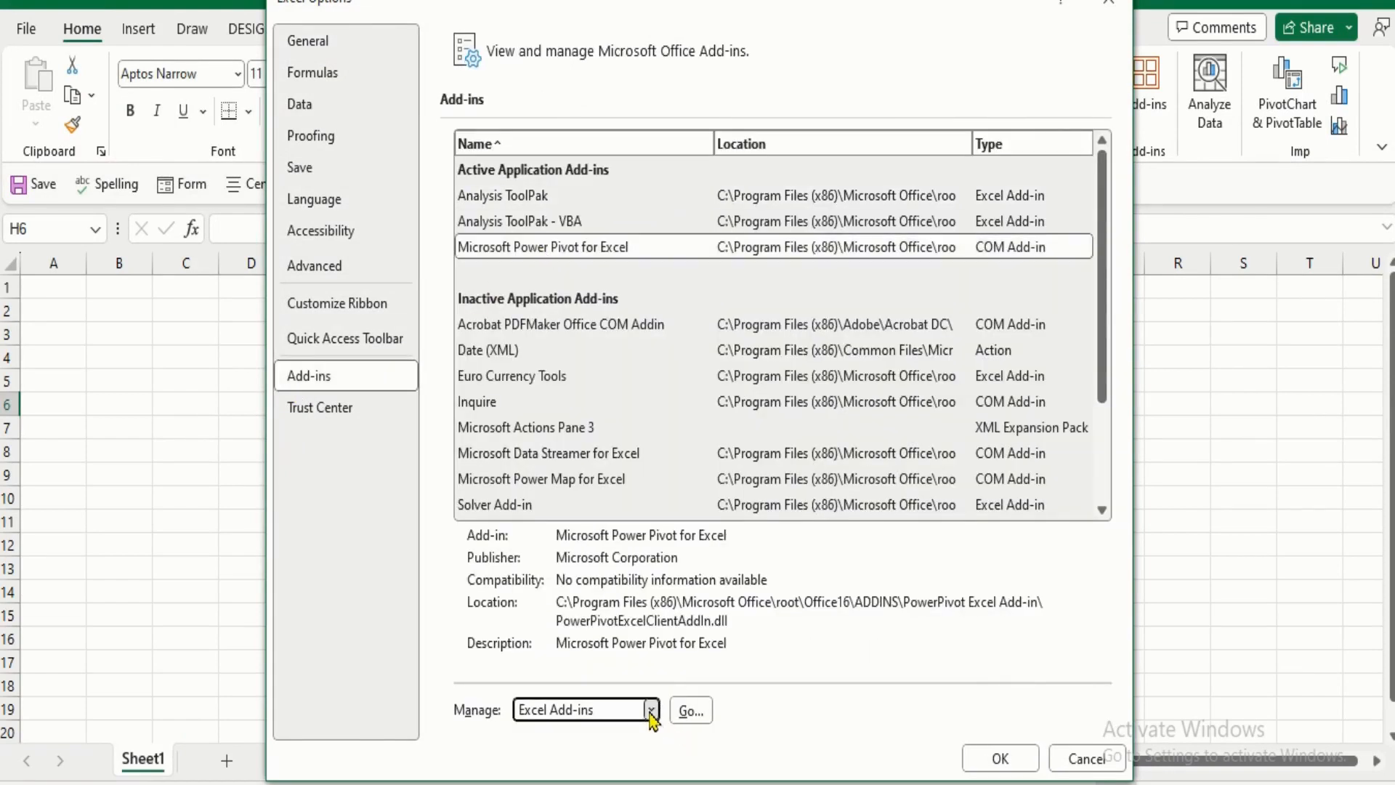
left_click(610, 623)
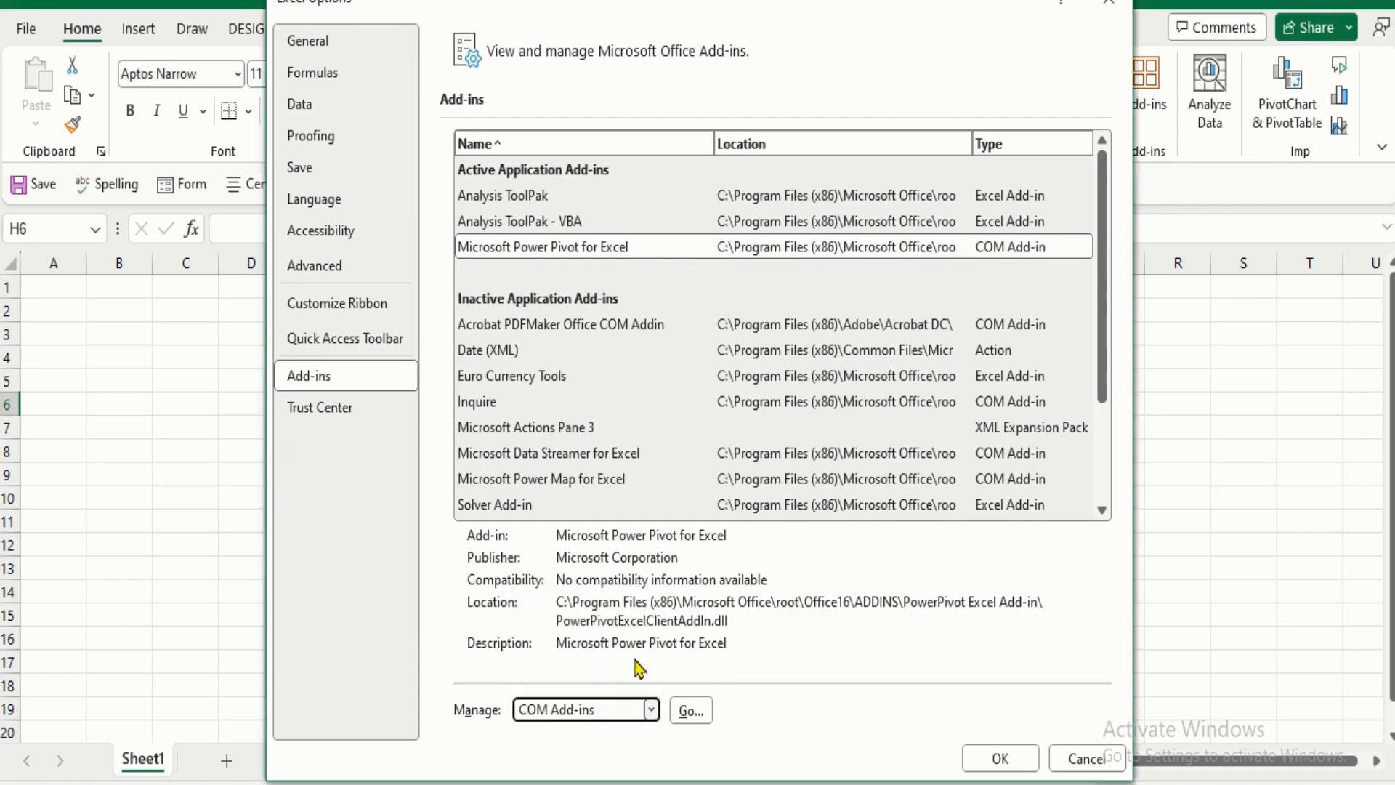
left_click(691, 711)
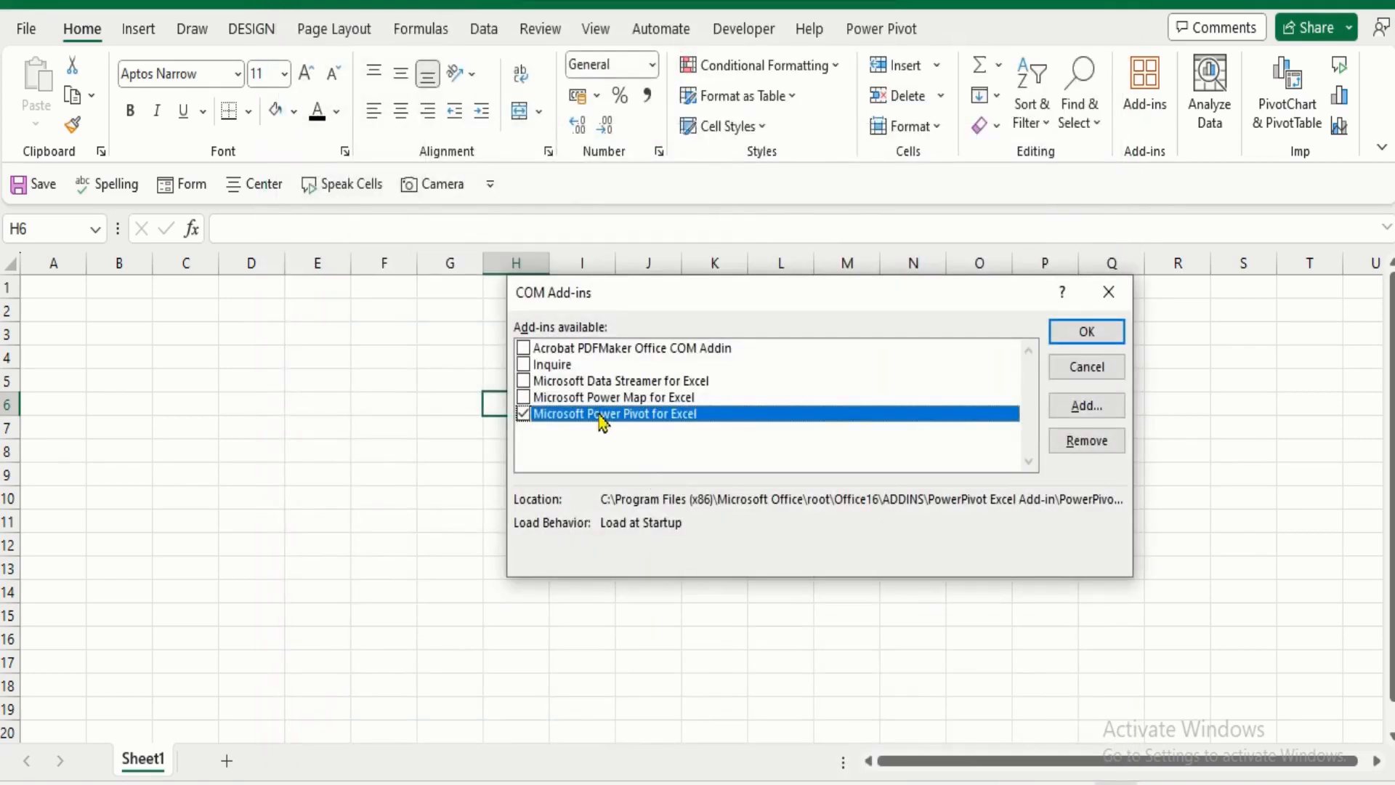
left_click(1074, 332)
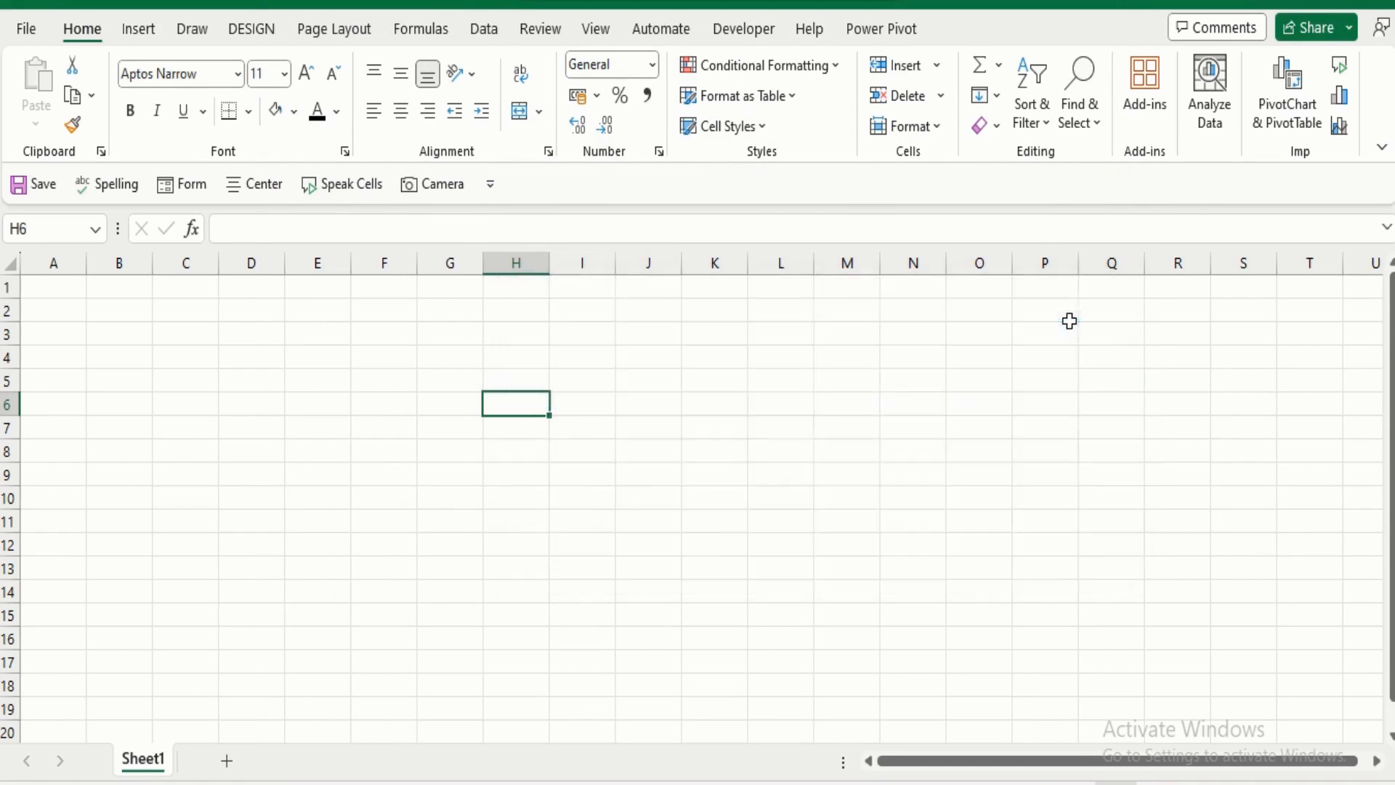
- Open the Power Pivot data model and start a table import with Excel File as the data source
left_click(875, 43)
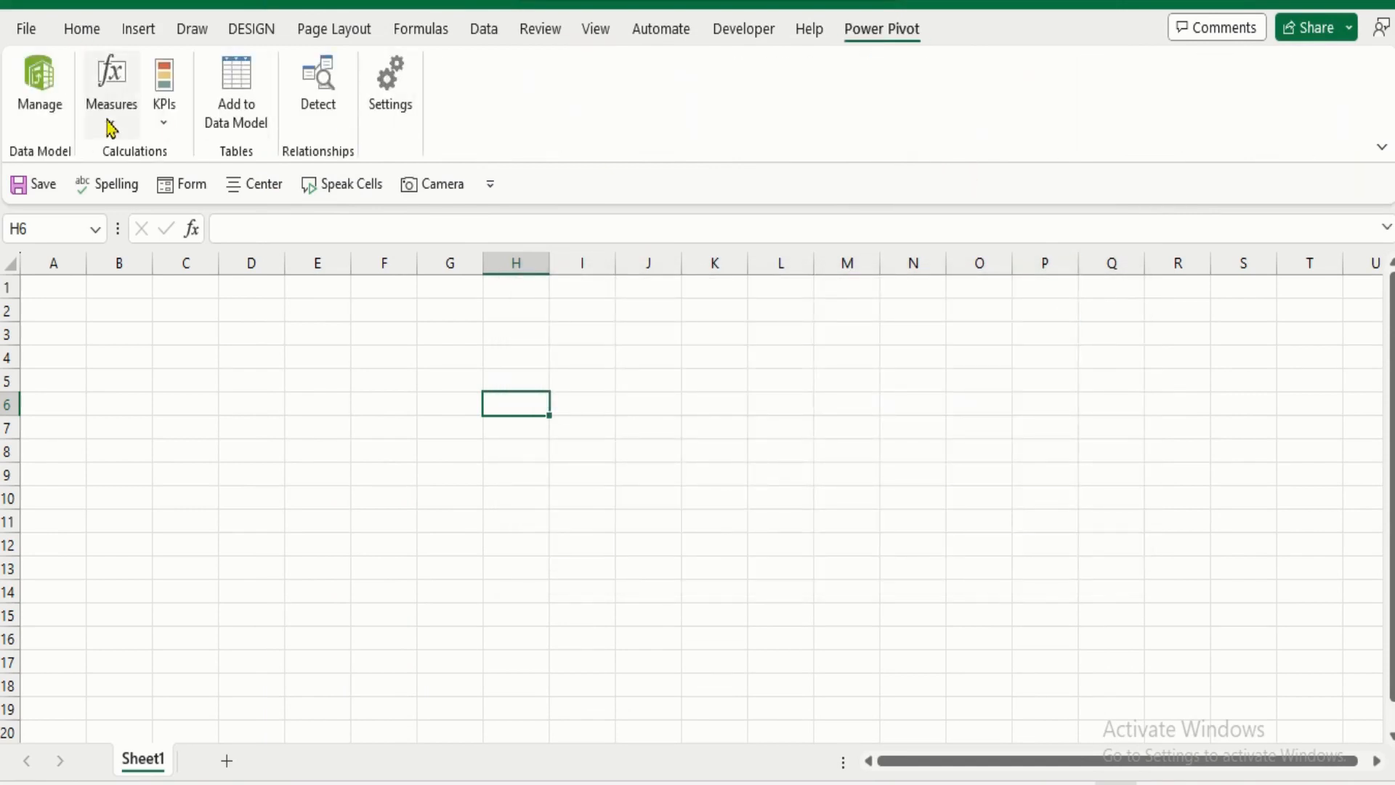
left_click(42, 89)
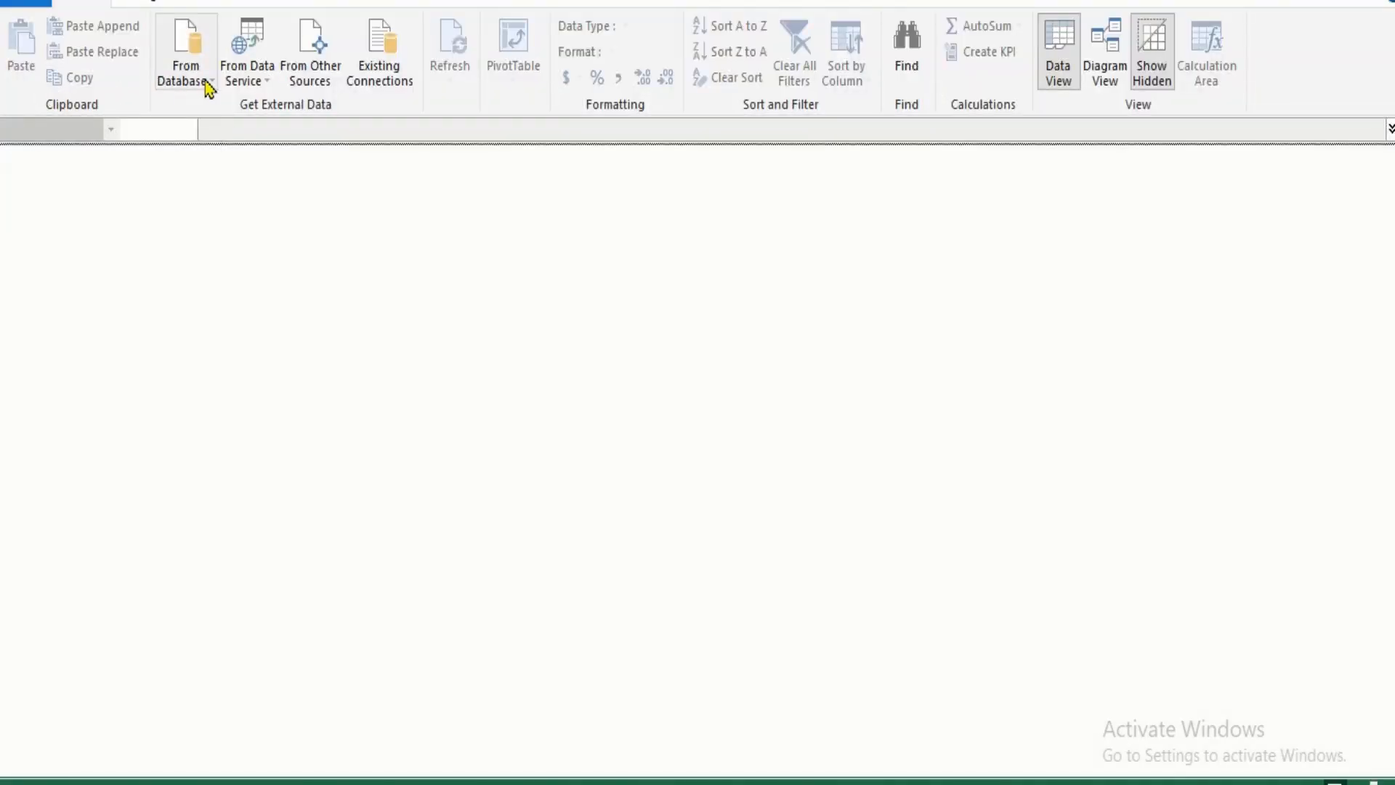
left_click(306, 86)
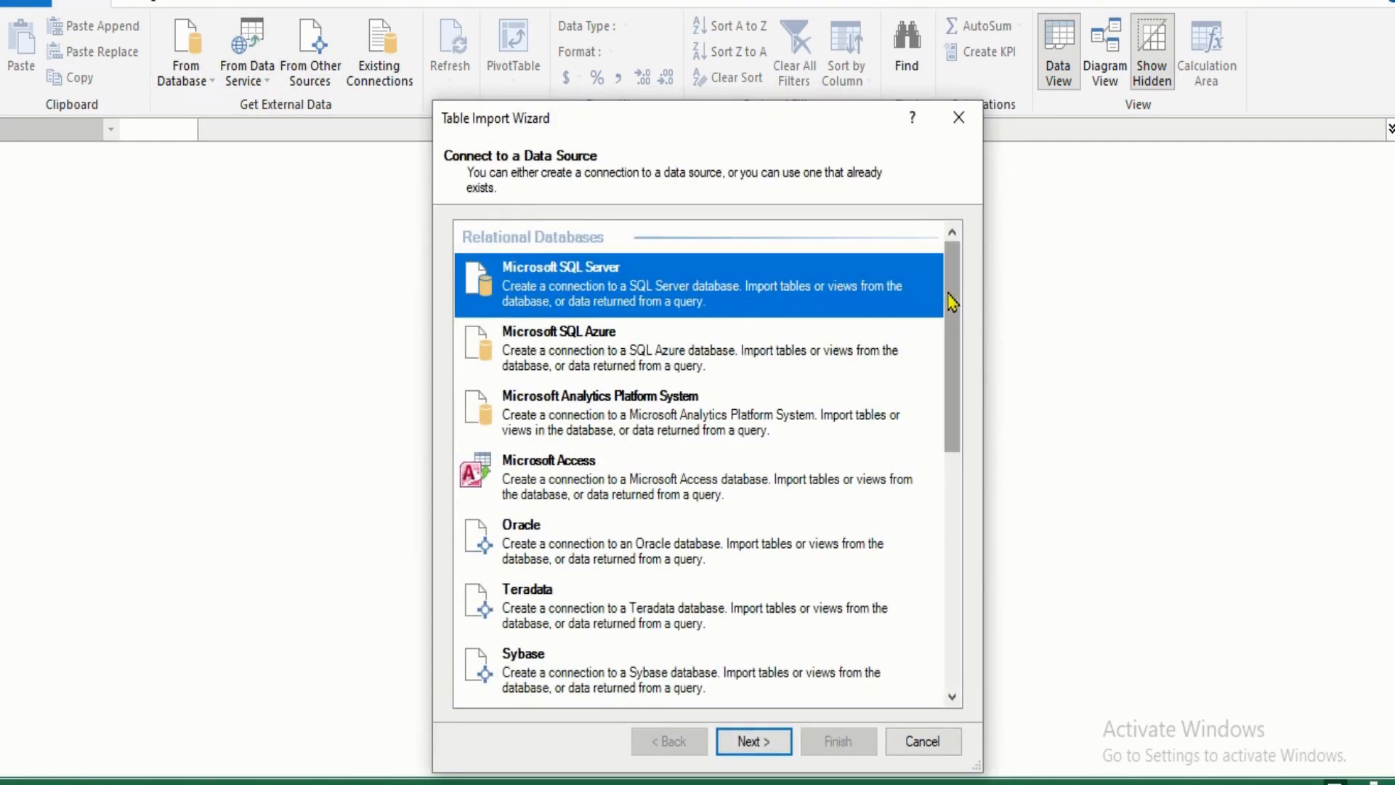
left_click_drag(952, 301, 961, 507)
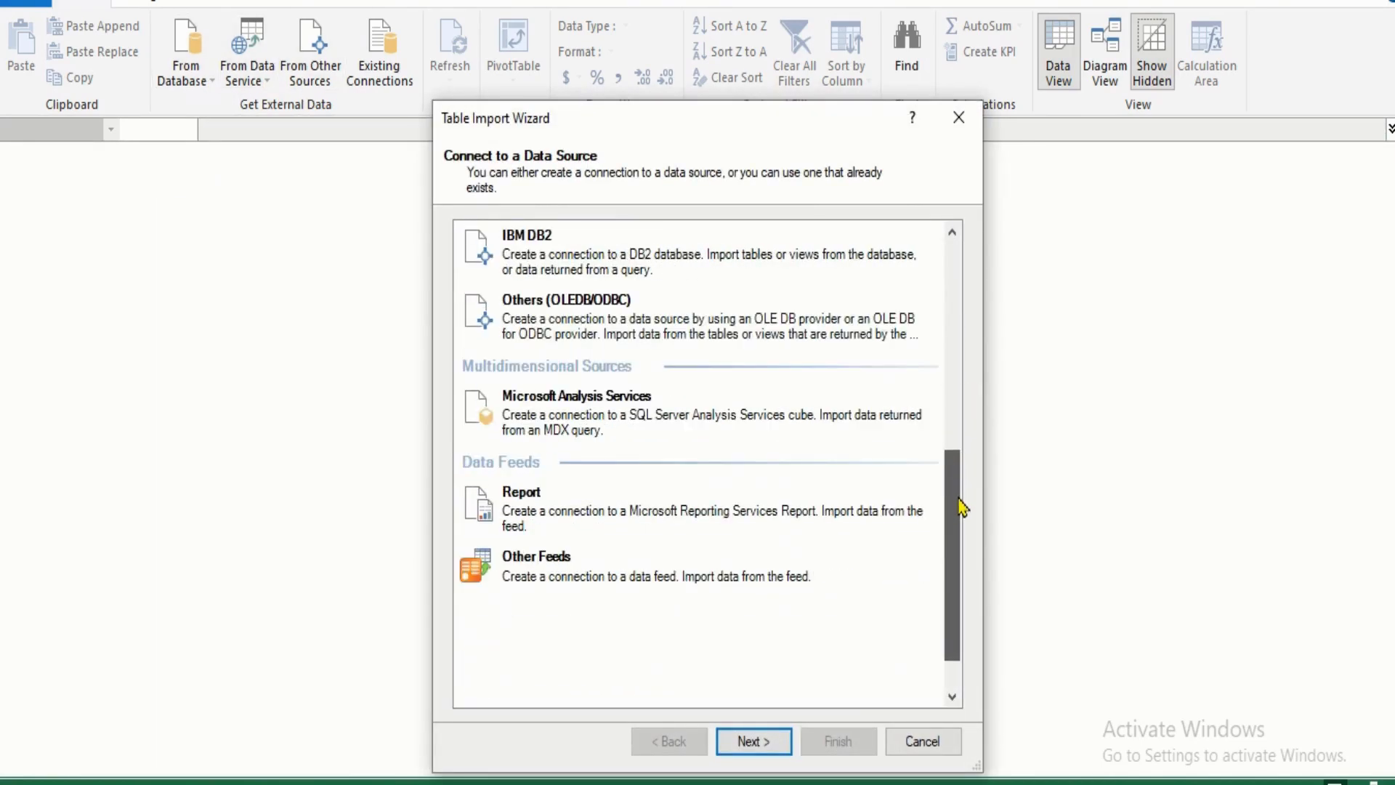
left_click(616, 669)
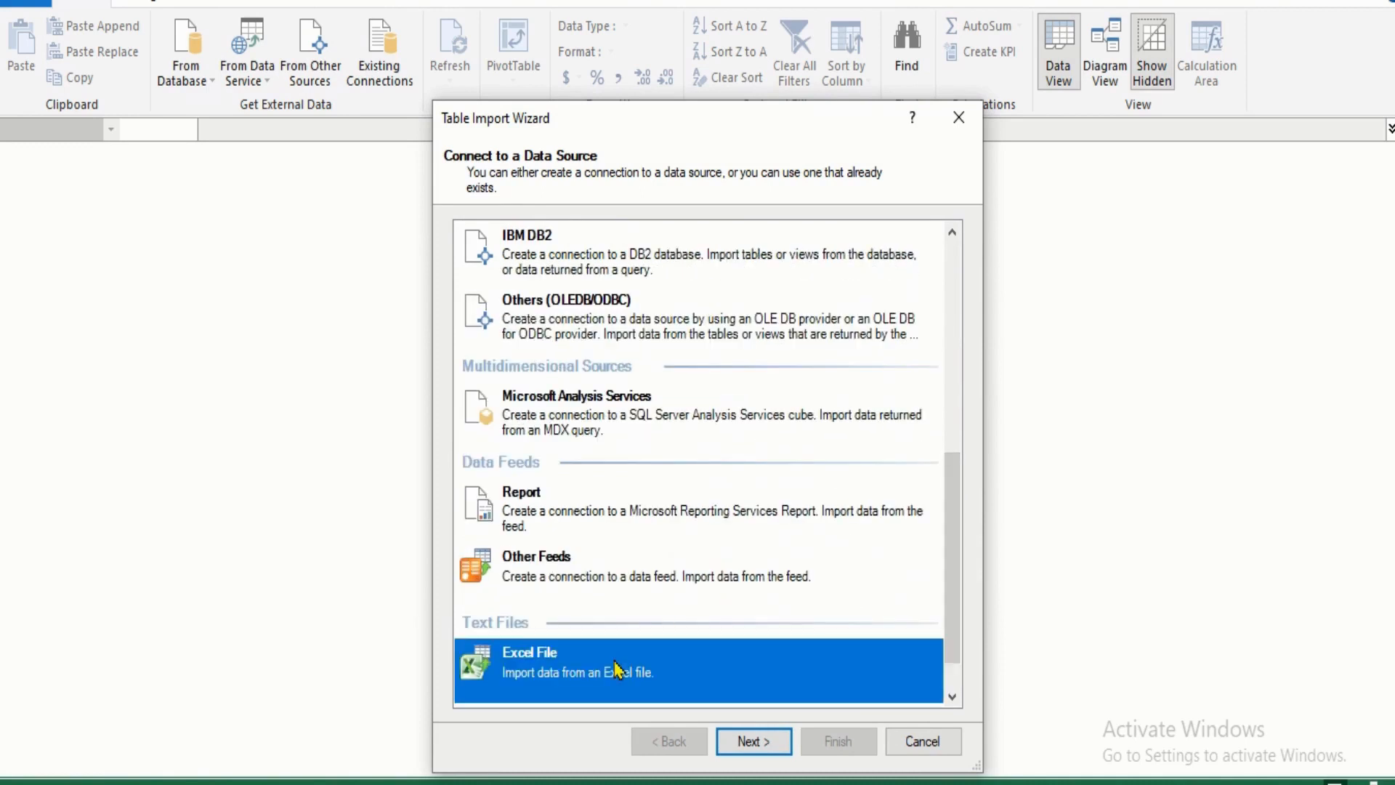
left_click(749, 741)
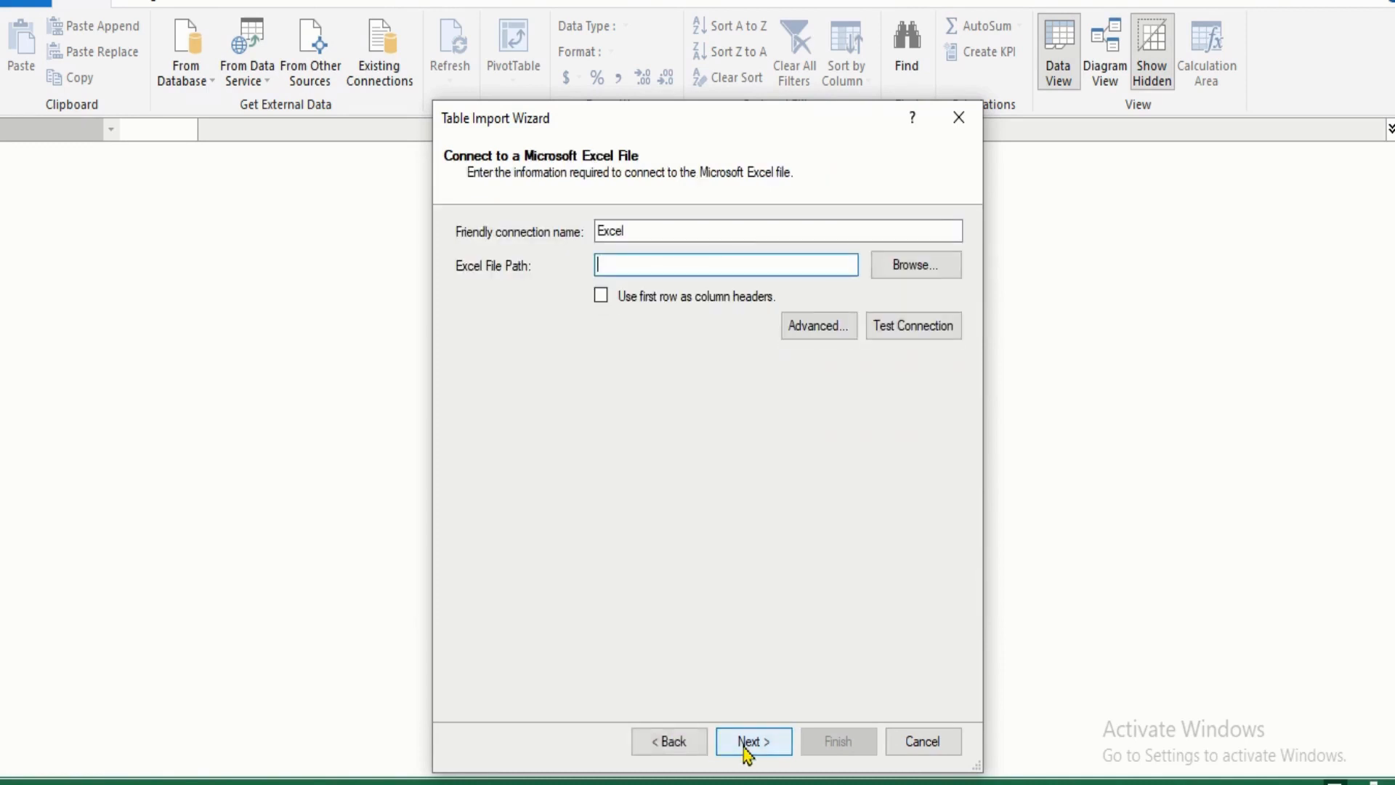
- Connect to D:\Emp Perfprmance Report.xlsx and use its first row as column headers
left_click(917, 270)
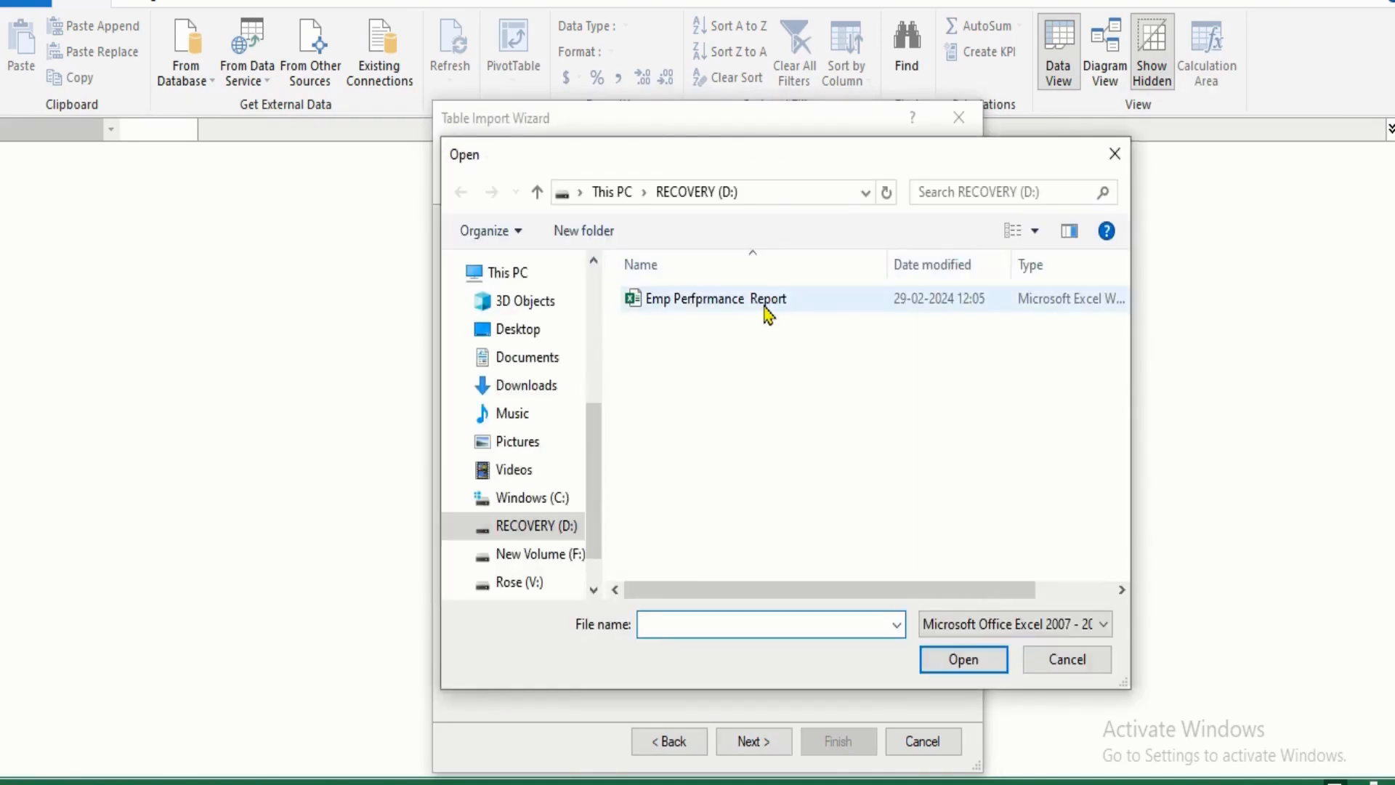
double_click(766, 311)
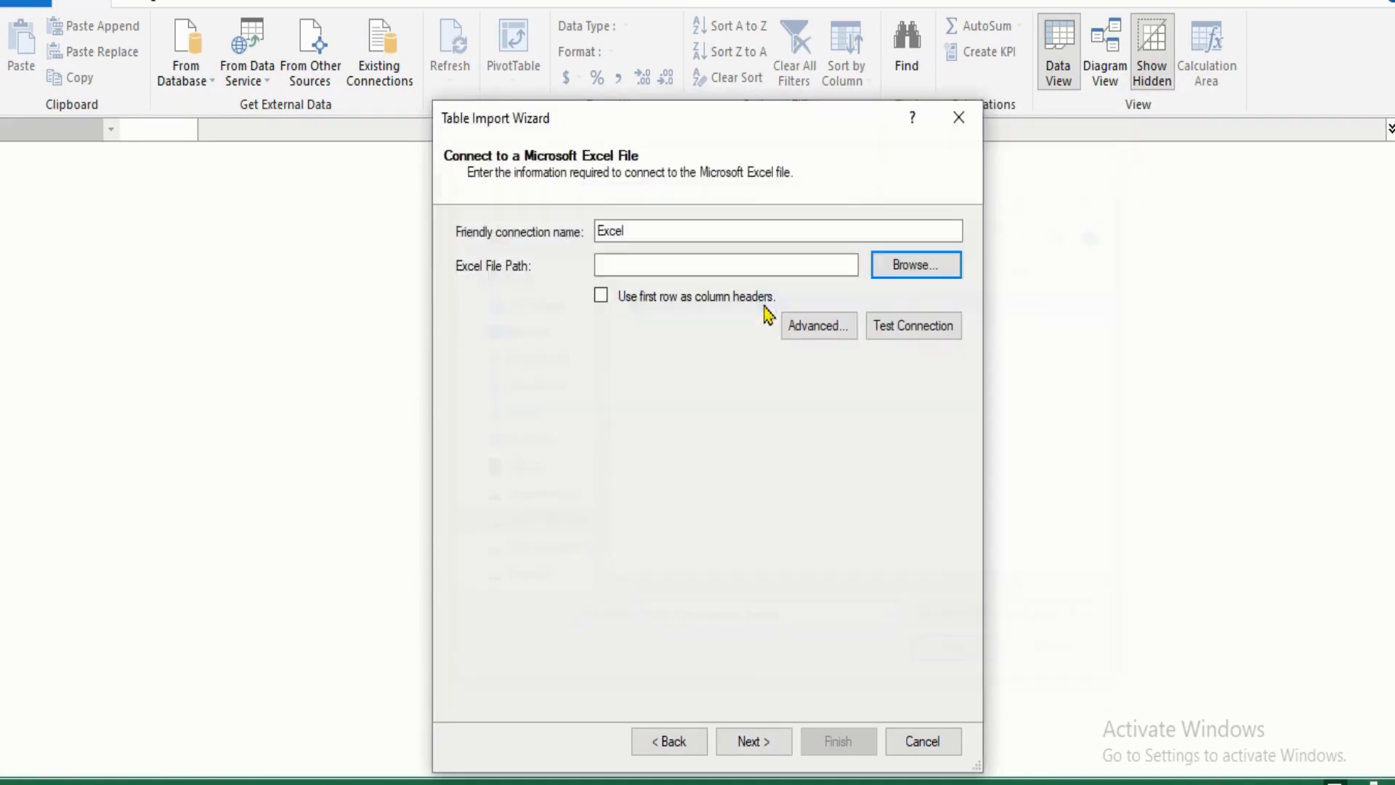
left_click(601, 295)
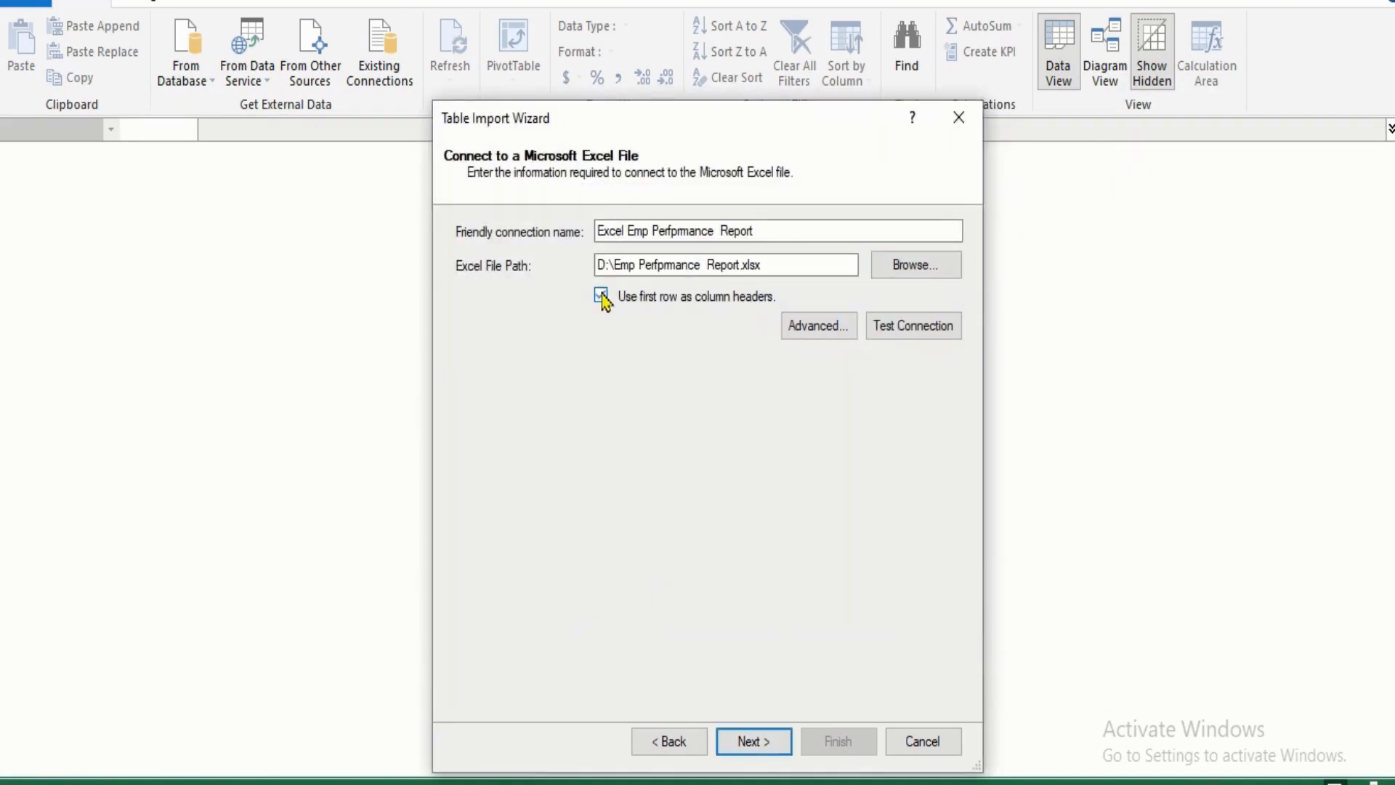
left_click(759, 738)
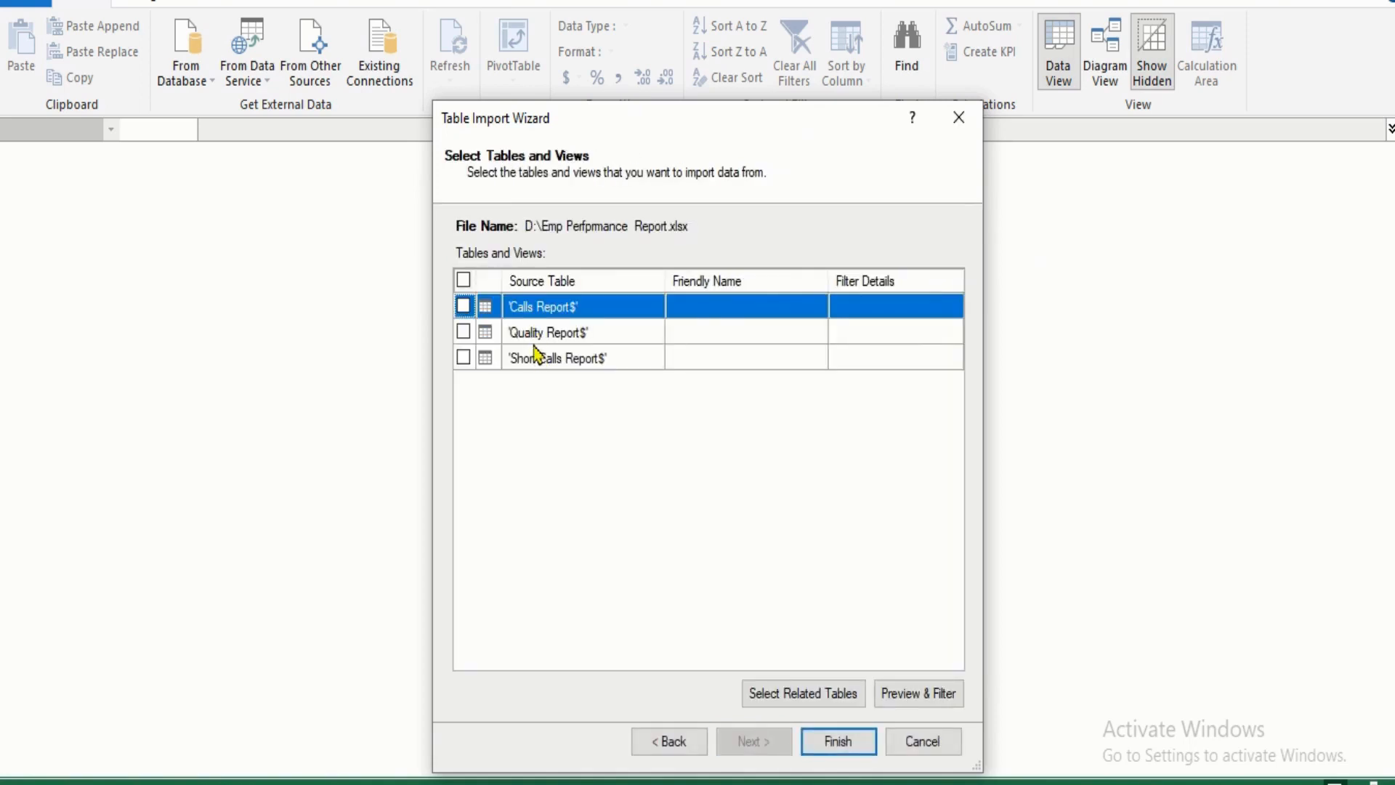
- Import all source tables, Calls Report, Quality Report and Short Calls Report, into the data model
left_click(464, 280)
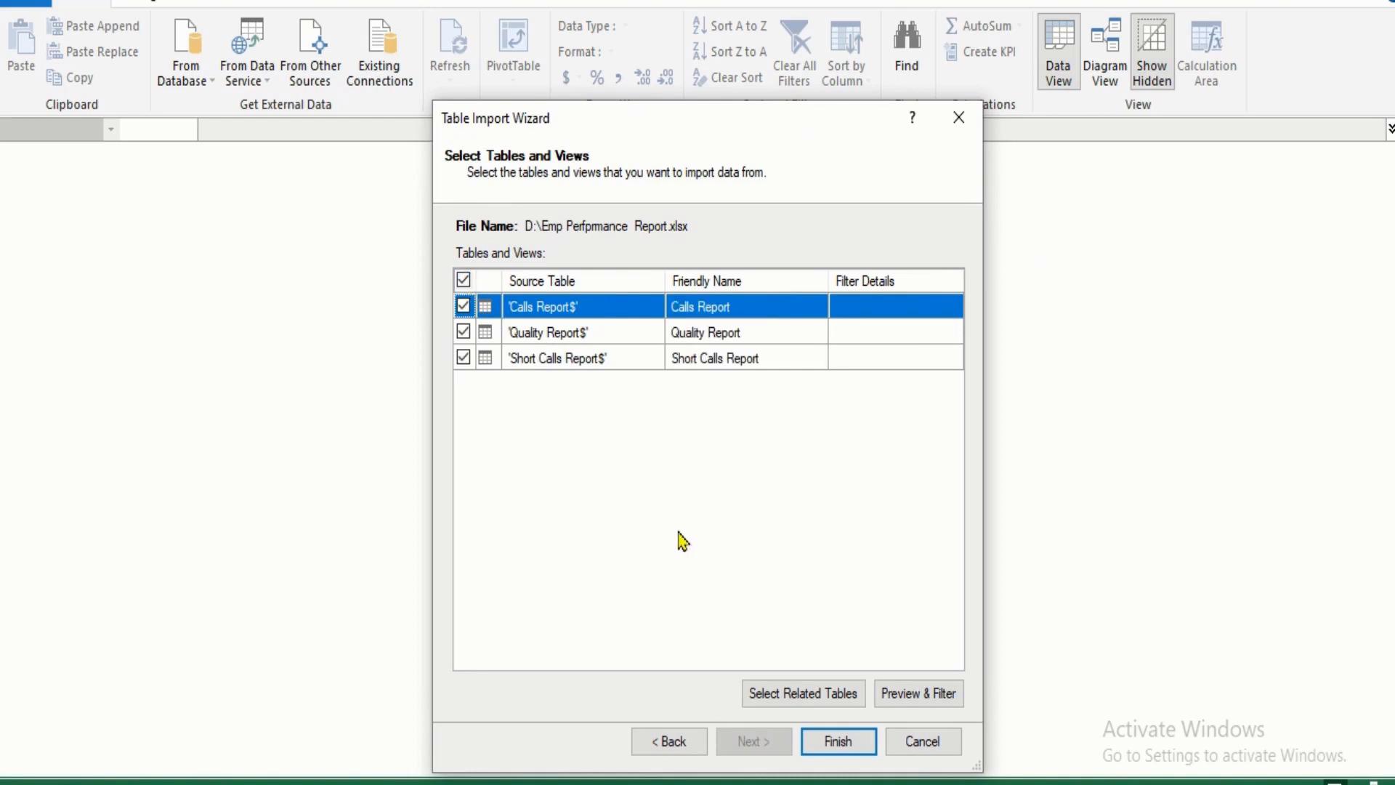
left_click(843, 742)
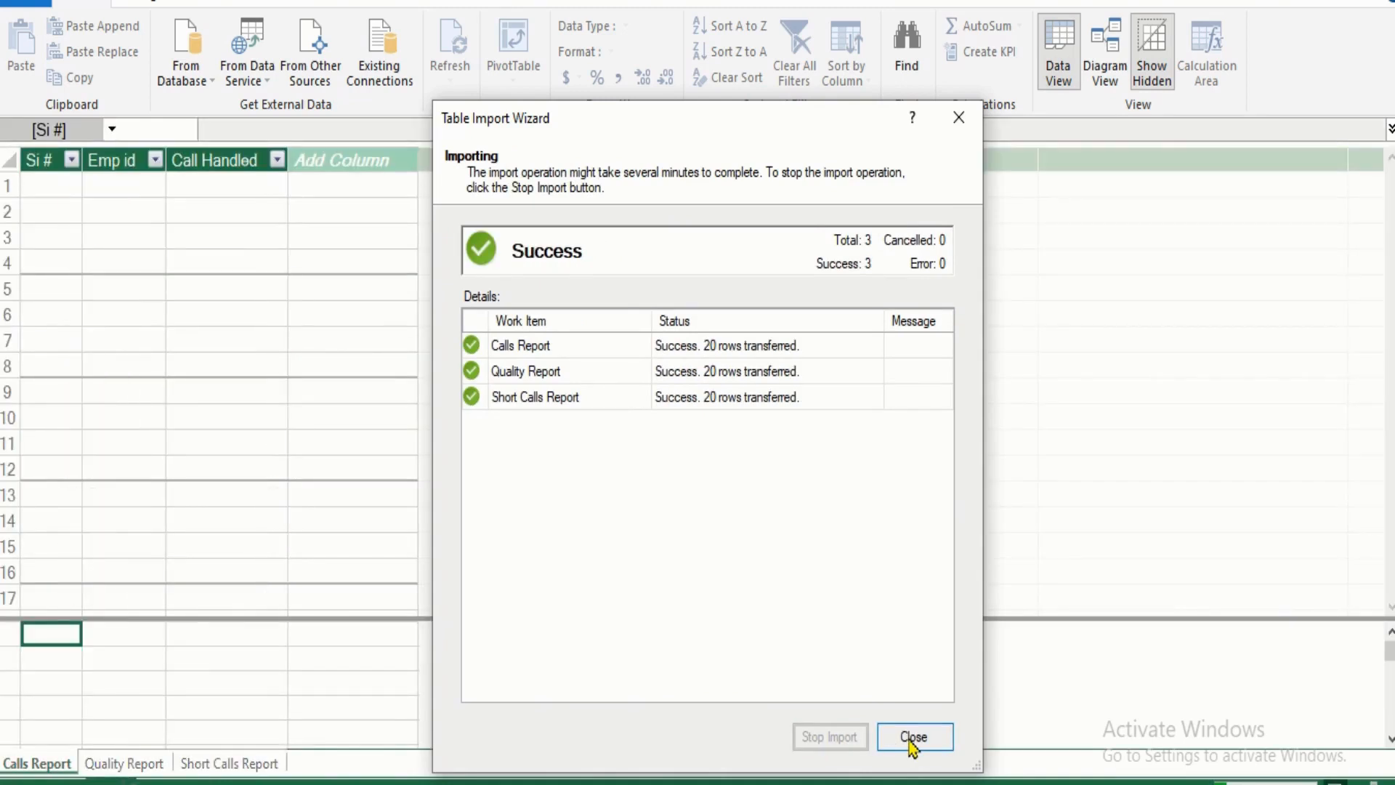
left_click(913, 738)
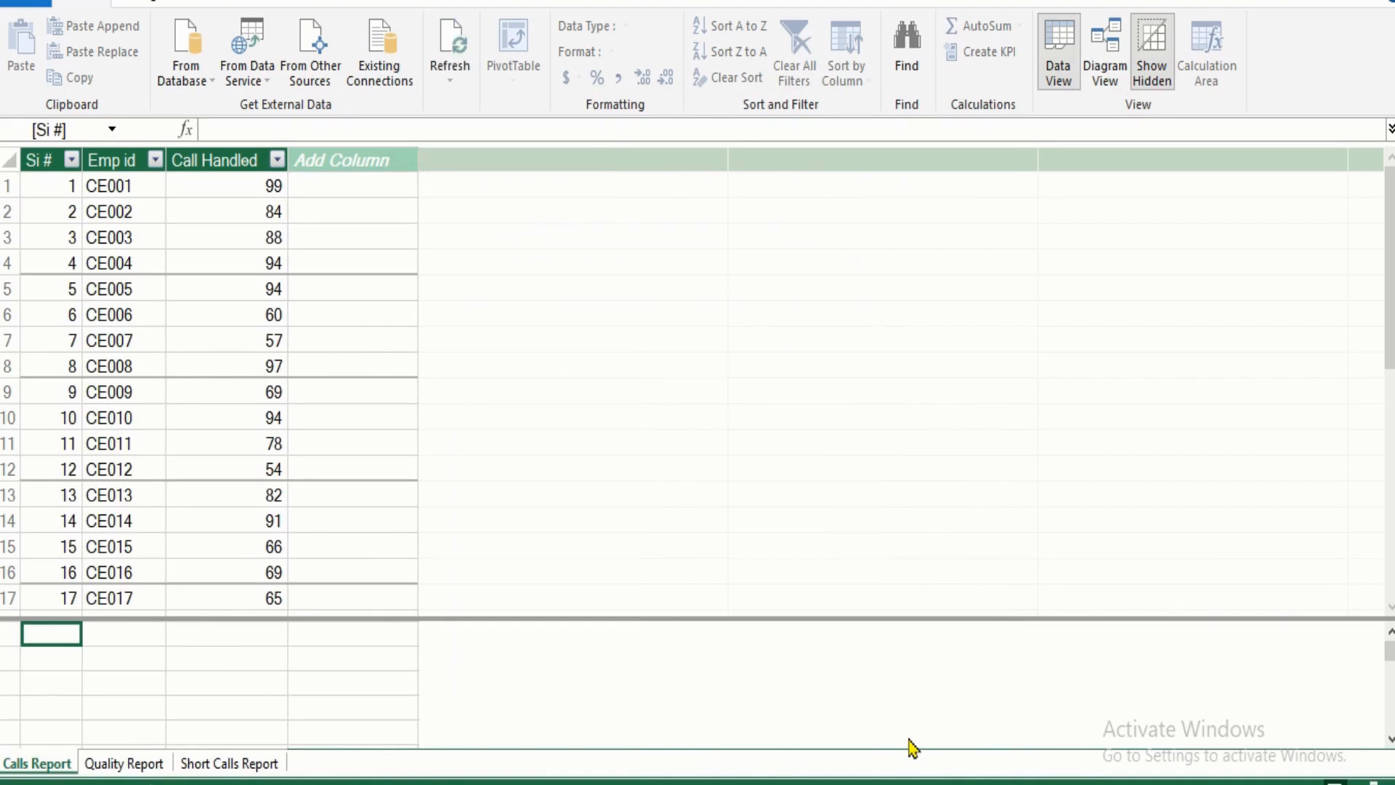
- In Diagram View, relate Emp id of Short Calls Report to Quality Report, and Emp id of Quality Report to Calls Report
left_click(138, 769)
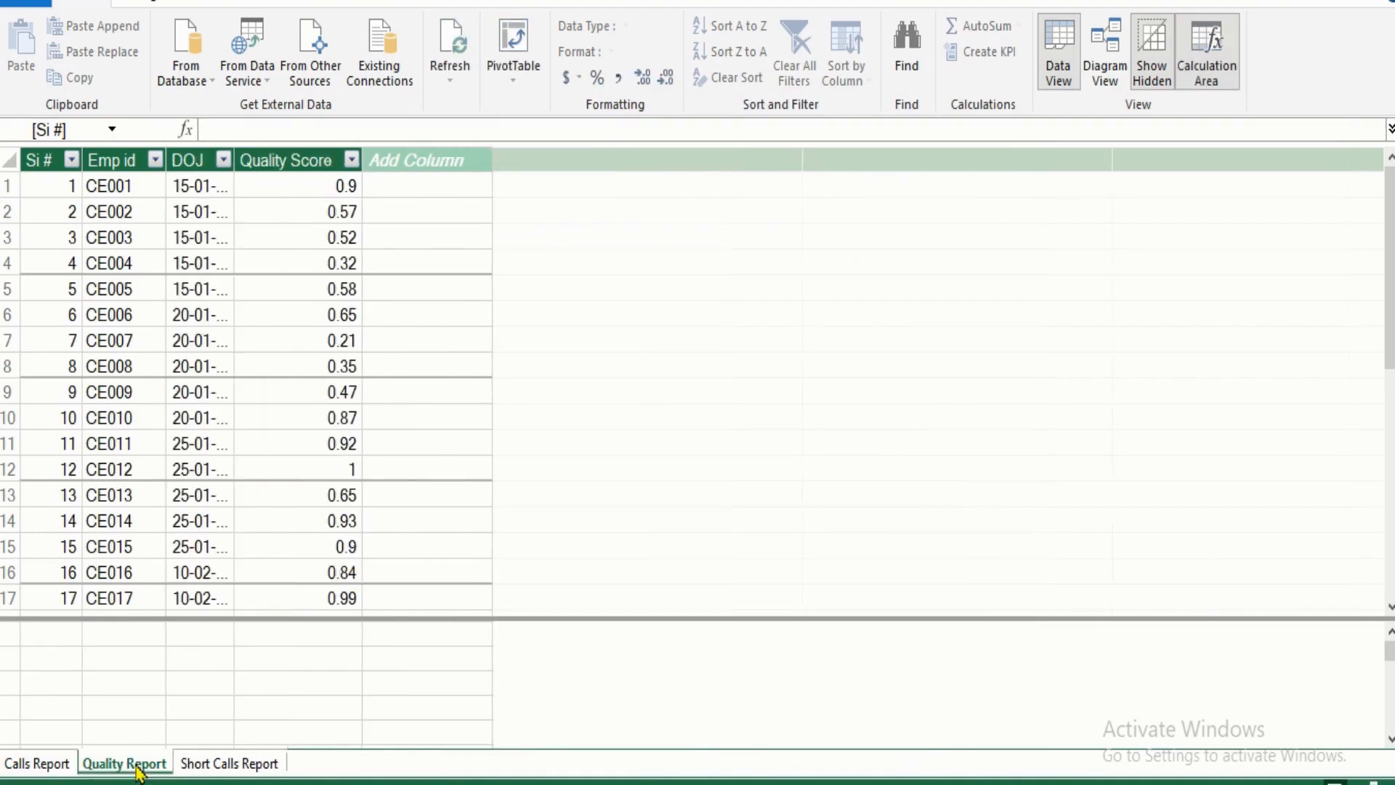
left_click(208, 769)
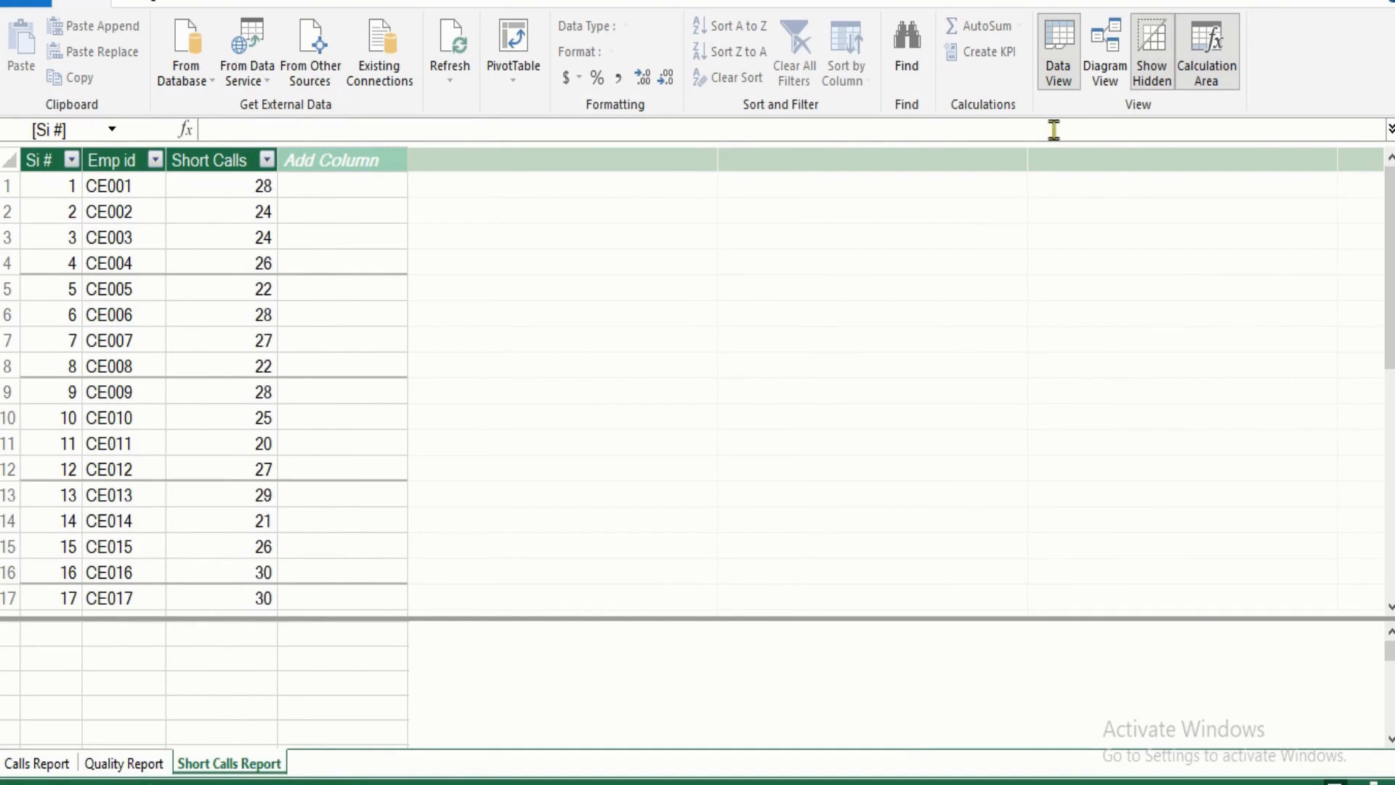
left_click(1104, 75)
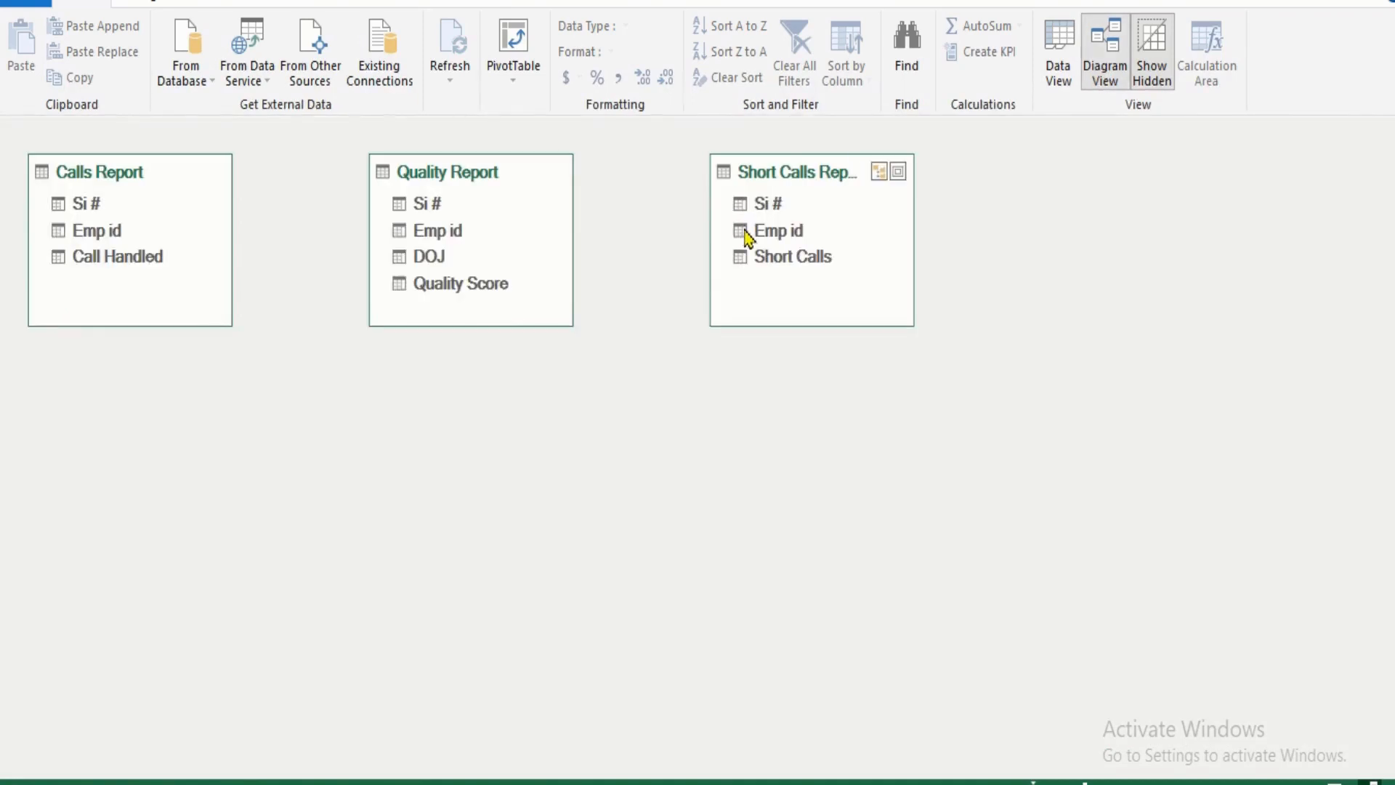
mouse_move(745, 232)
left_mouse_down()
mouse_move(514, 250)
mouse_move(450, 234)
left_mouse_up()
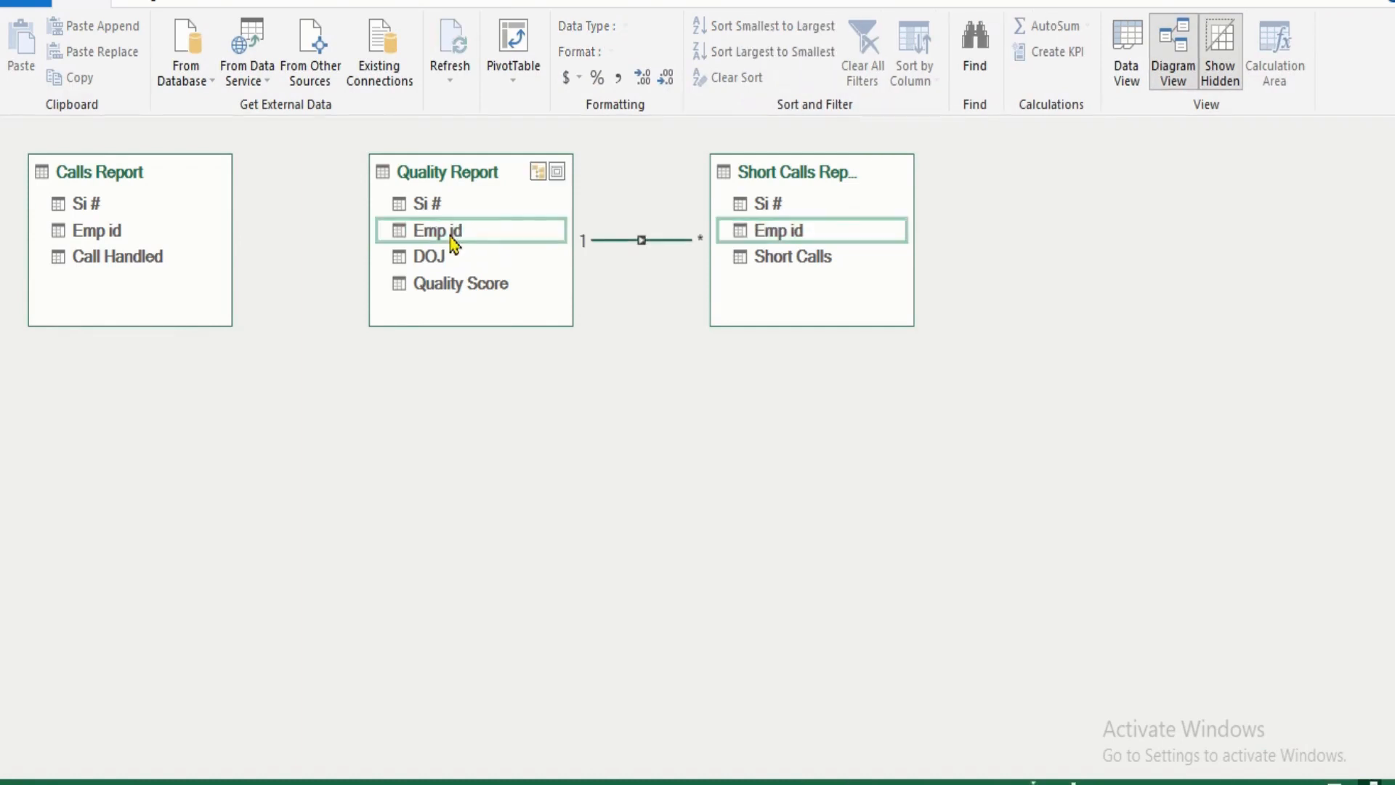
left_click_drag(451, 241, 114, 234)
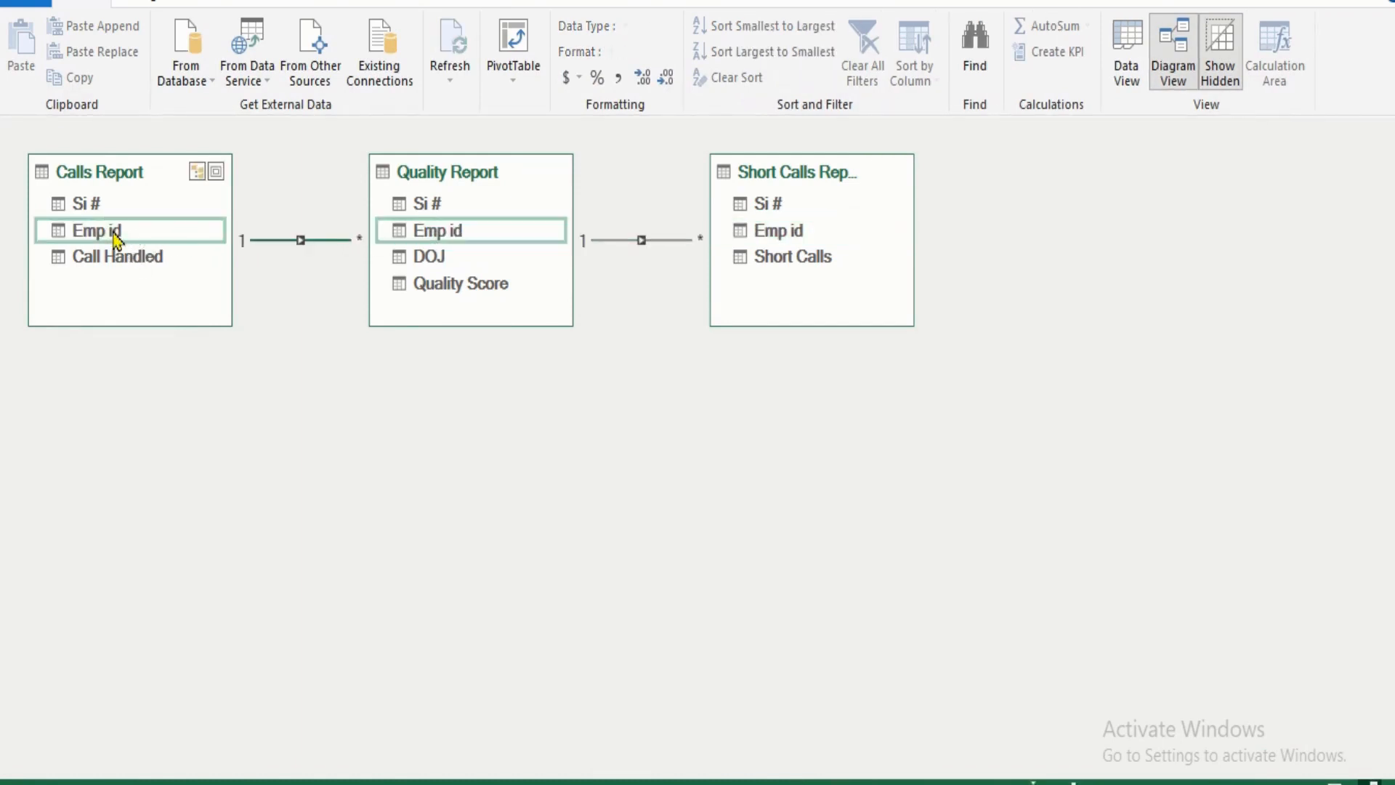
- Close the Power Pivot window and return to the workbook
key("alt+space")
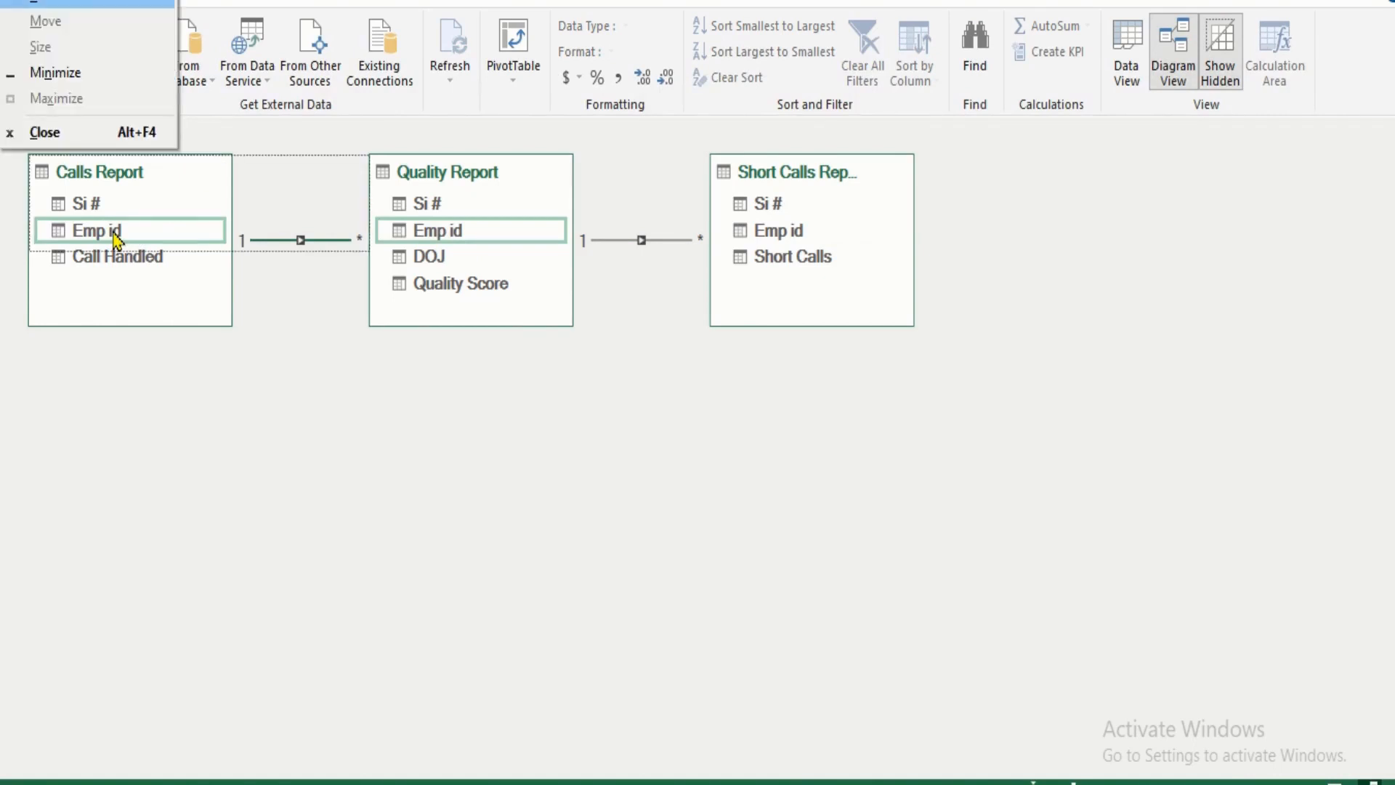
key("Down")
key("Down")
key("Down")
key("Down")
key("Down")
key("Return")
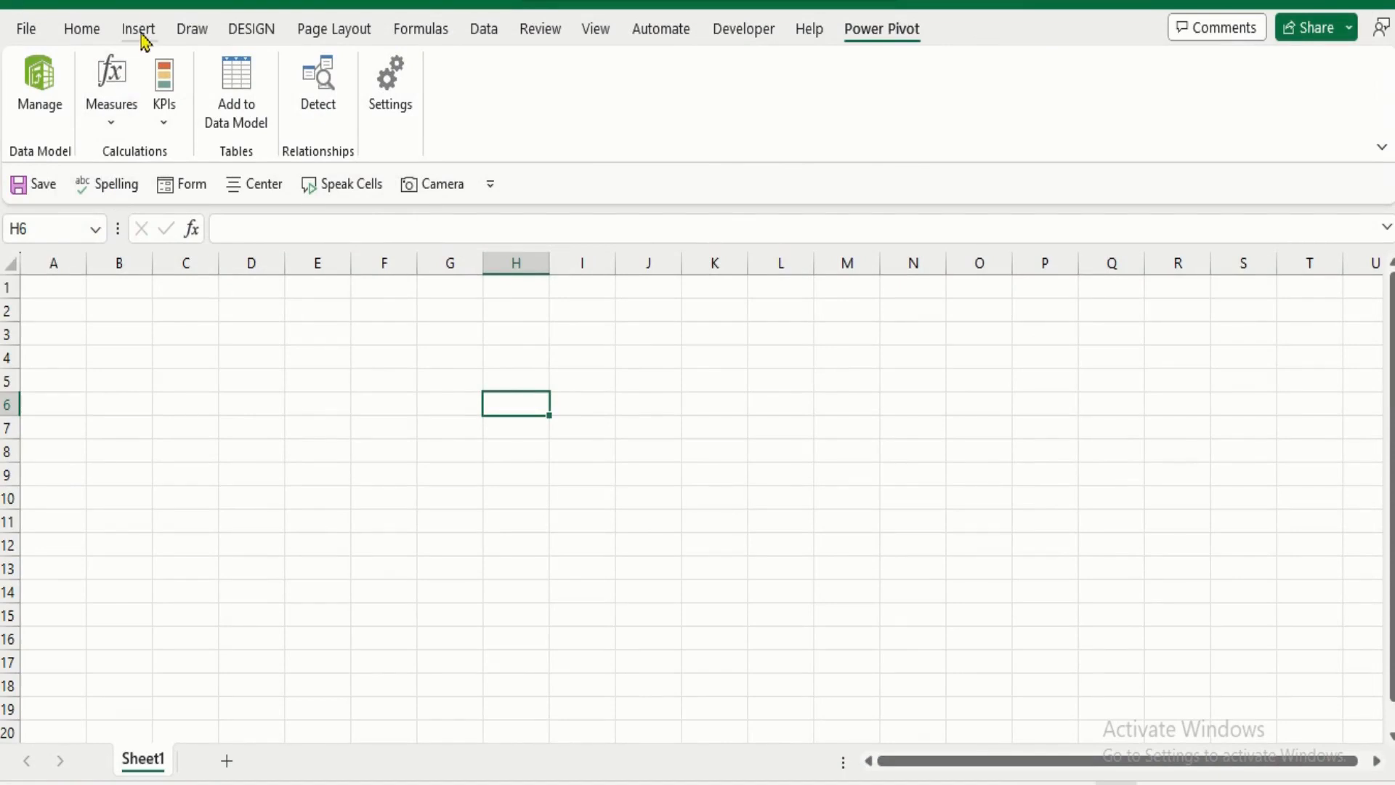
- Insert a PivotTable from the Data Model into the existing worksheet at Sheet1!$B$1
left_click(140, 30)
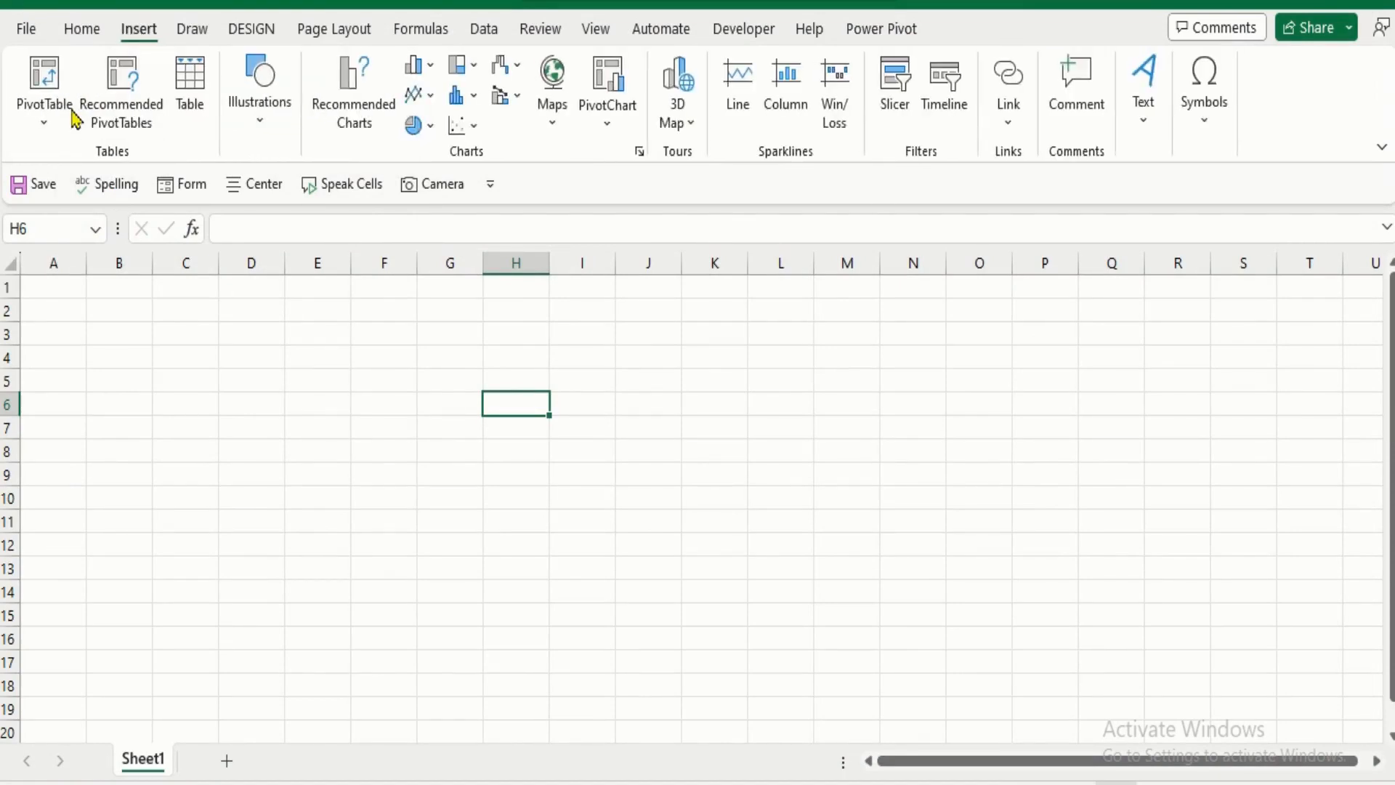
left_click(45, 121)
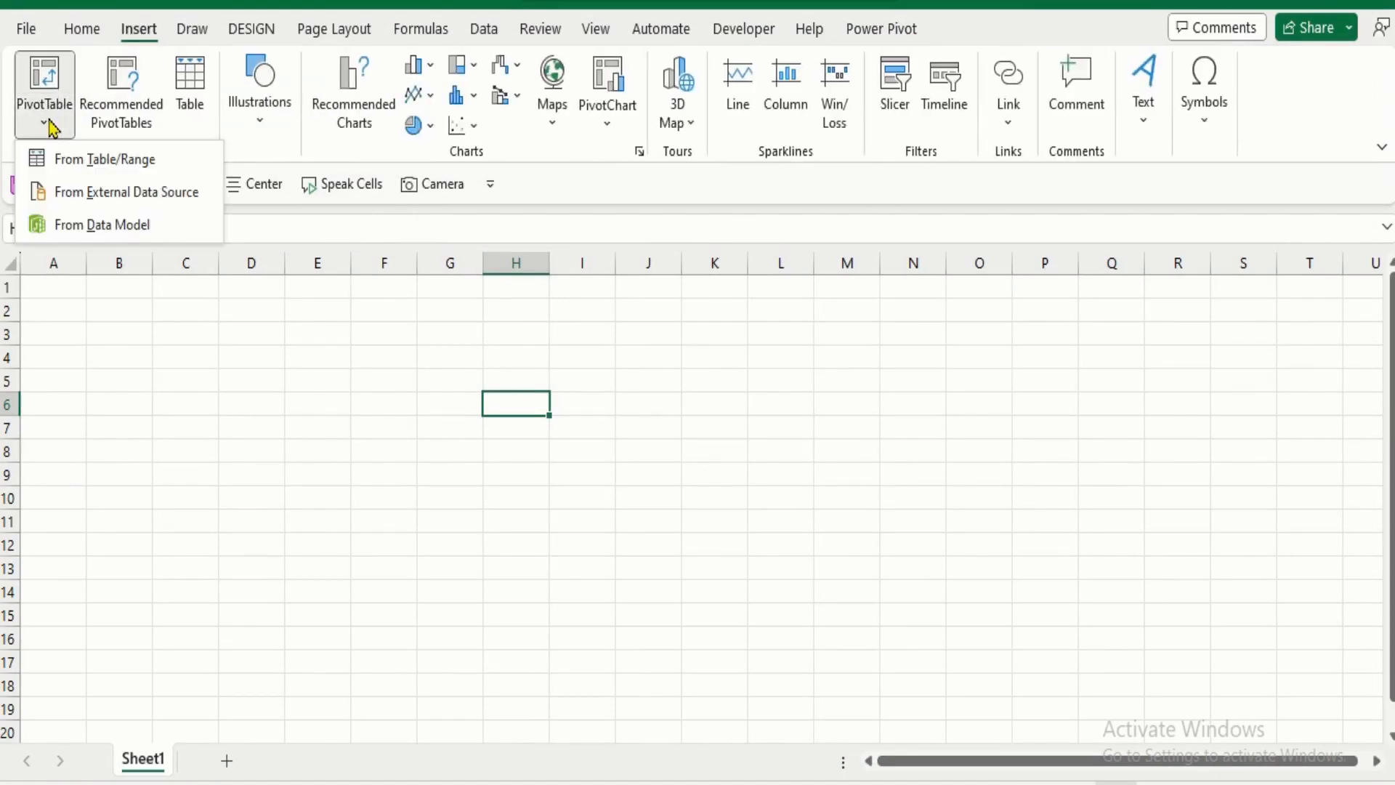
left_click(85, 226)
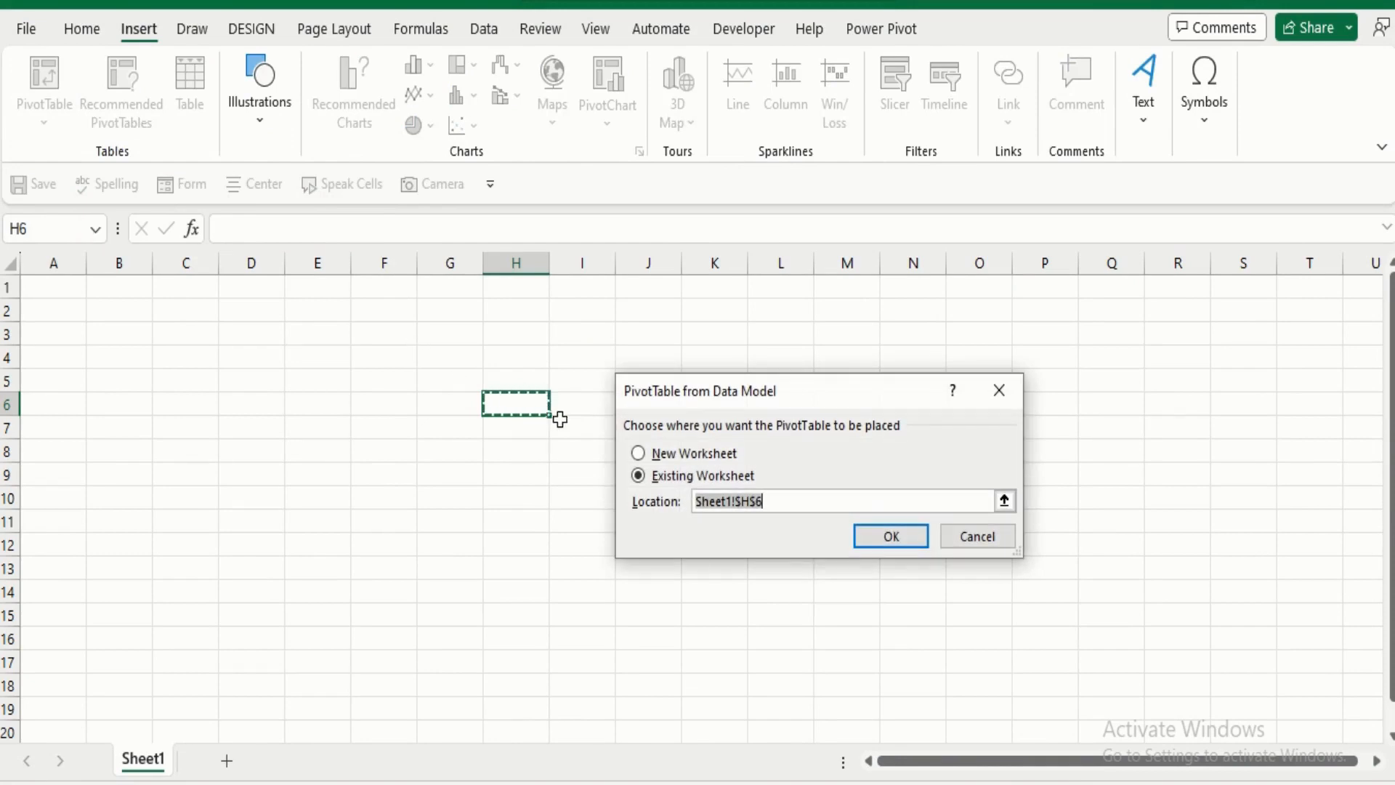
left_click(121, 287)
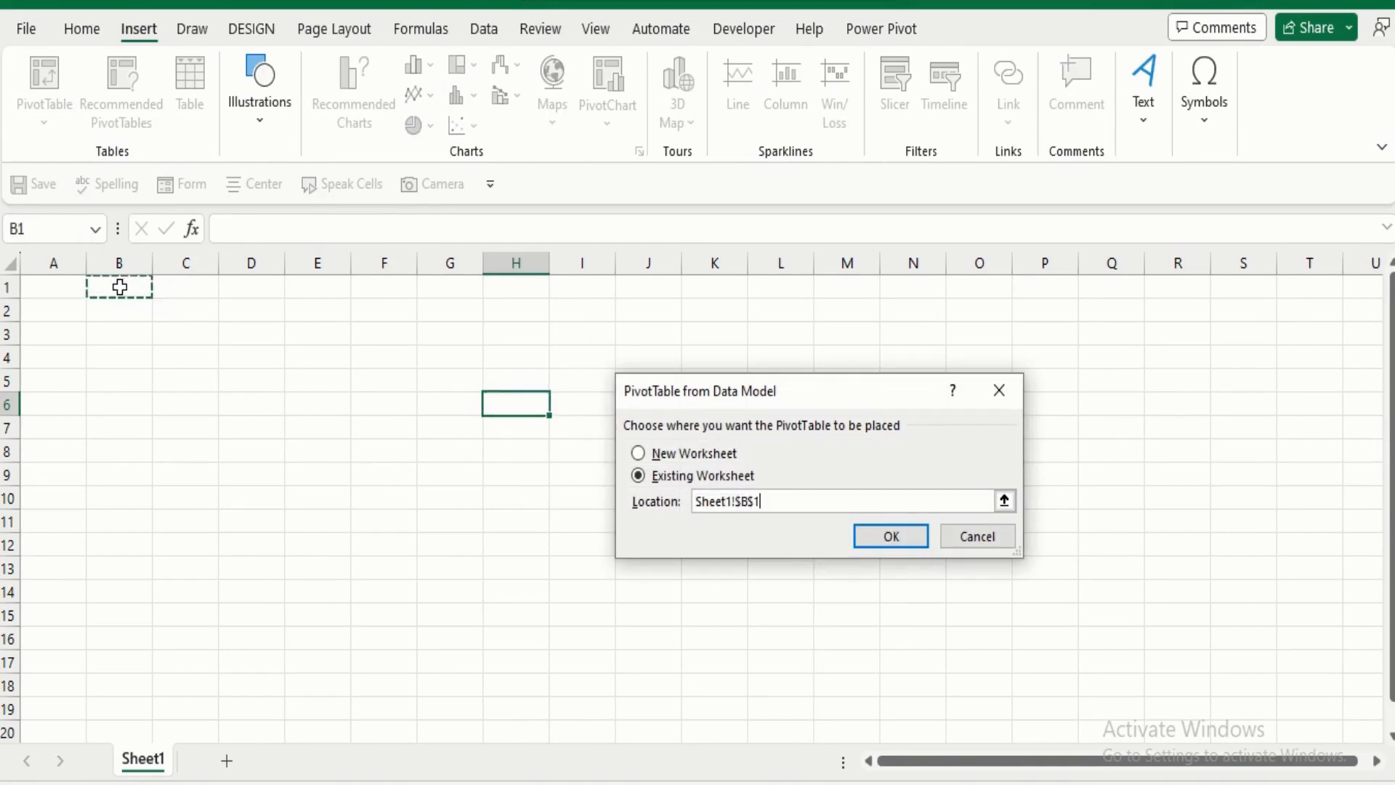
left_click(869, 537)
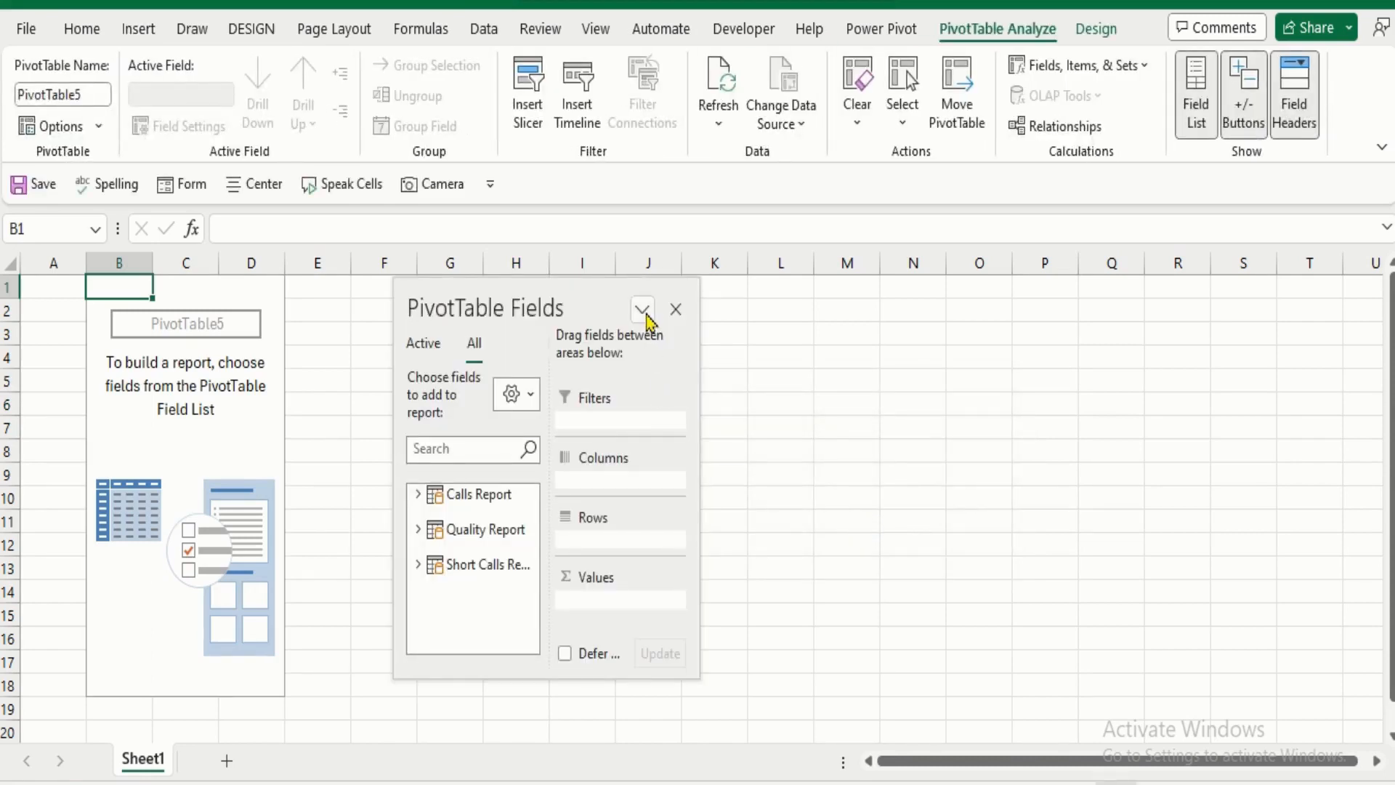
- Widen and heighten the PivotTable Fields pane and move it away from the PivotTable area
left_click(643, 311)
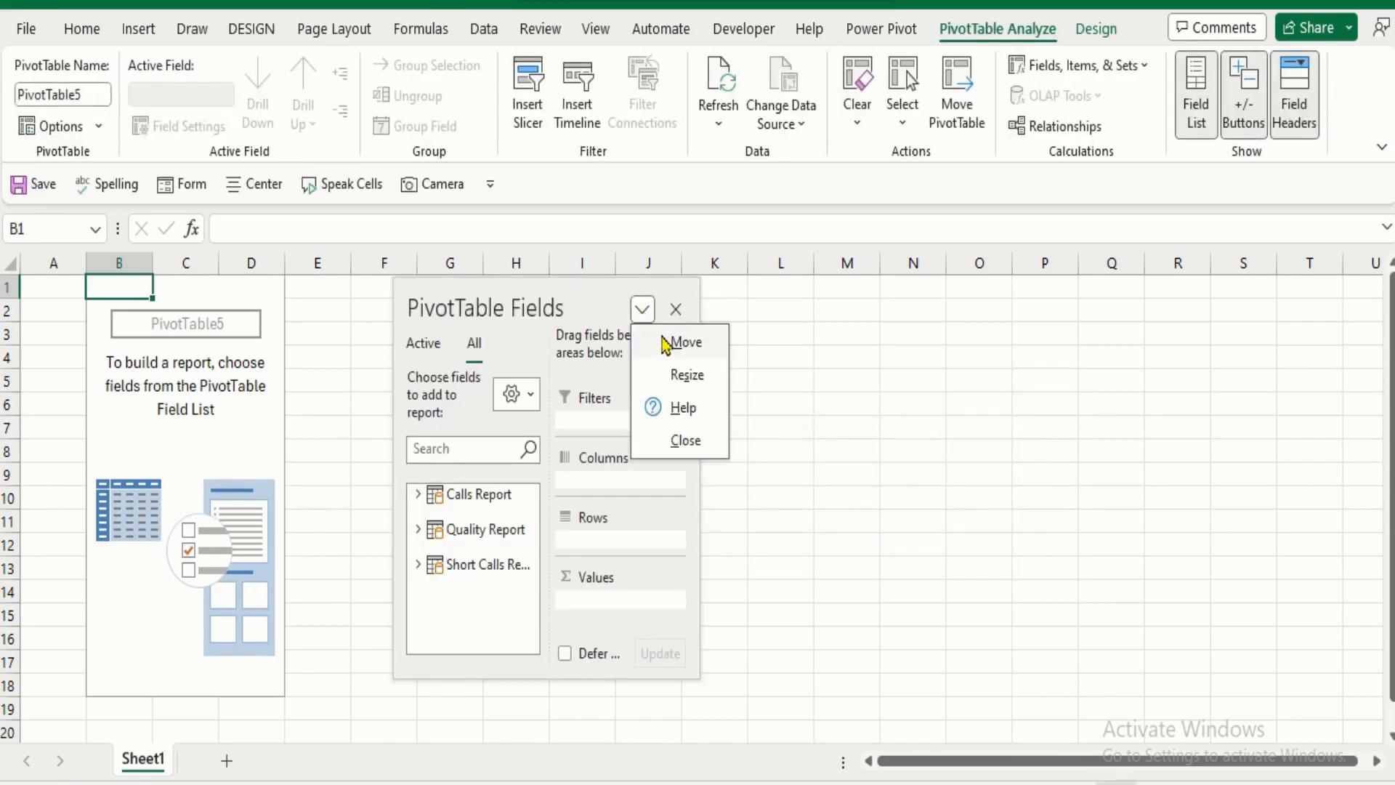
left_click(680, 373)
left_click_drag(700, 679, 929, 350)
left_click_drag(722, 290, 1087, 285)
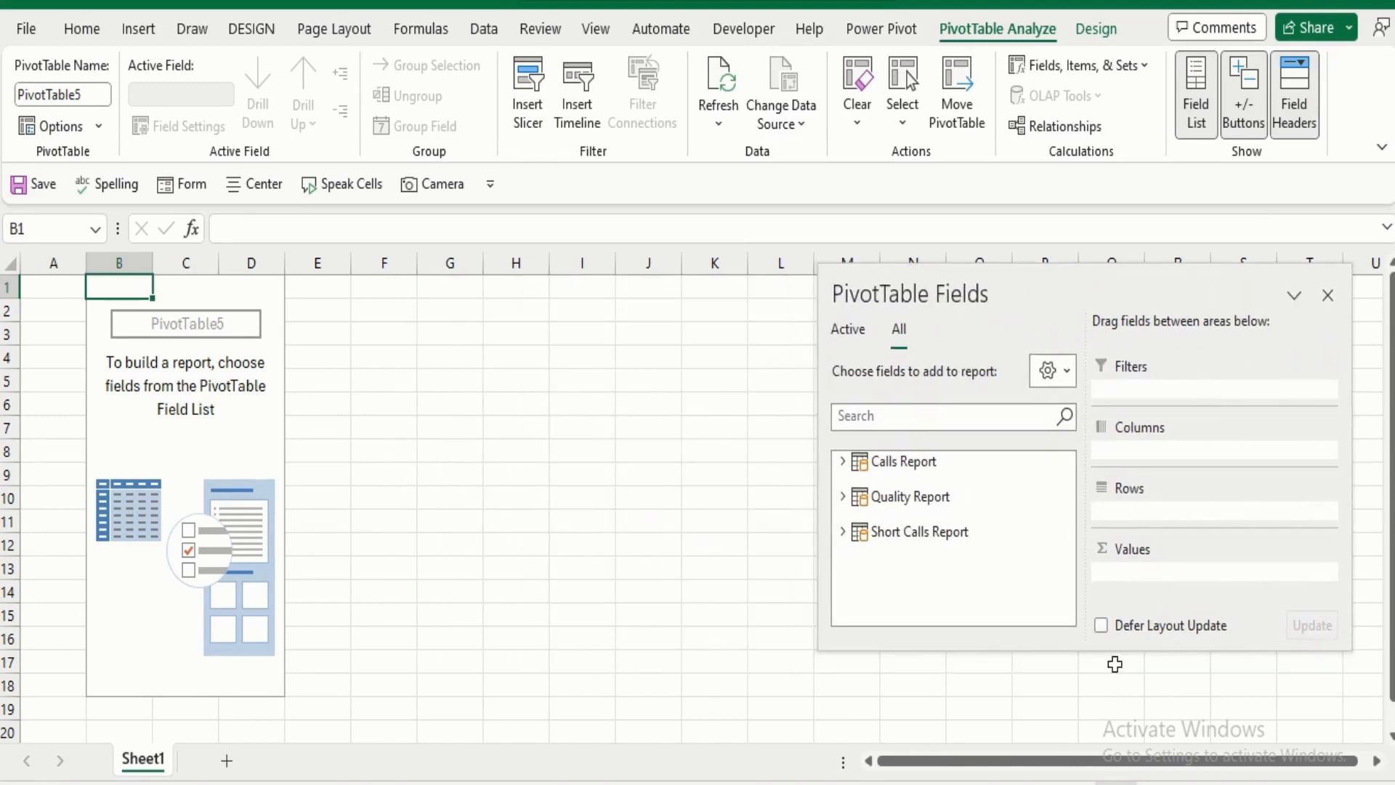
left_click_drag(1101, 647, 1129, 777)
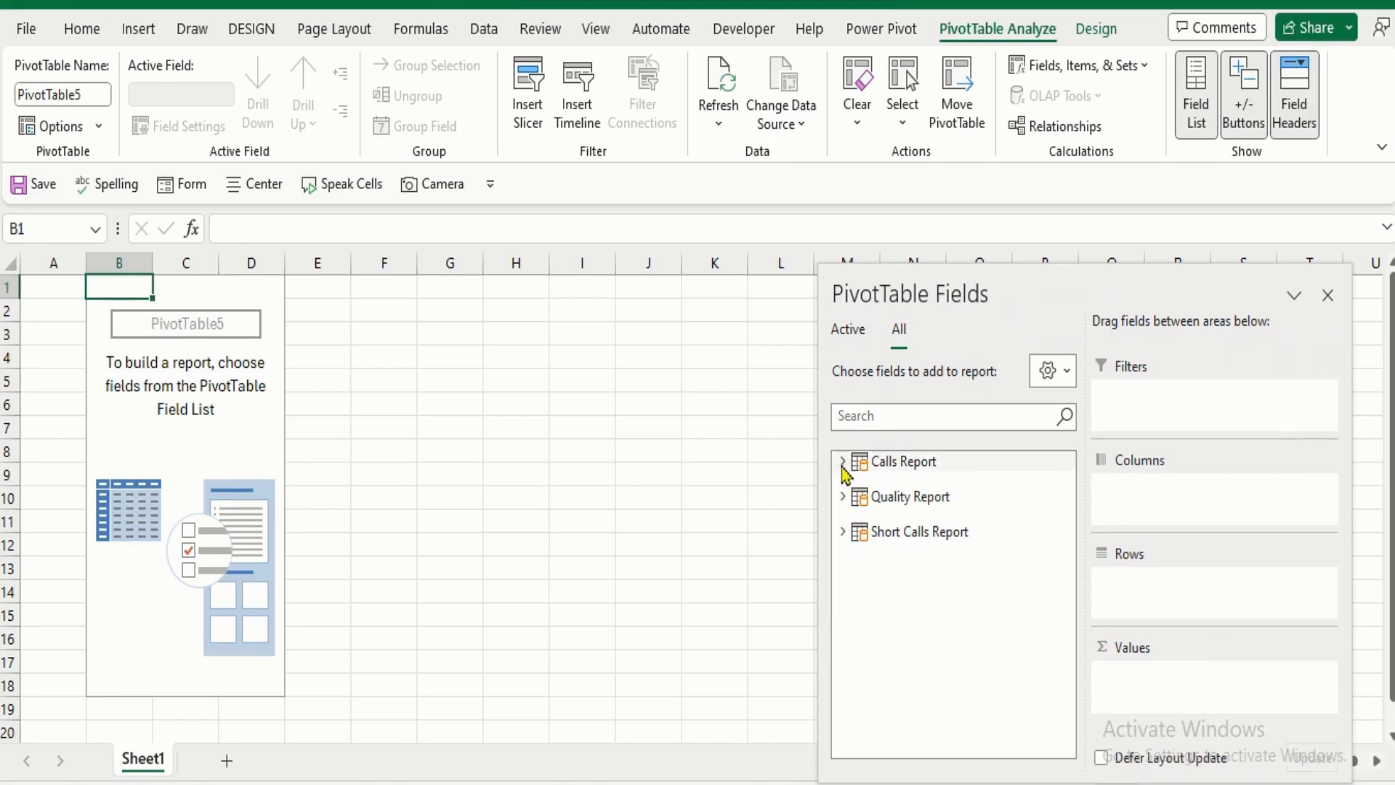
- Add the Emp id field of the Calls Report table to the PivotTable's rows
left_click(843, 463)
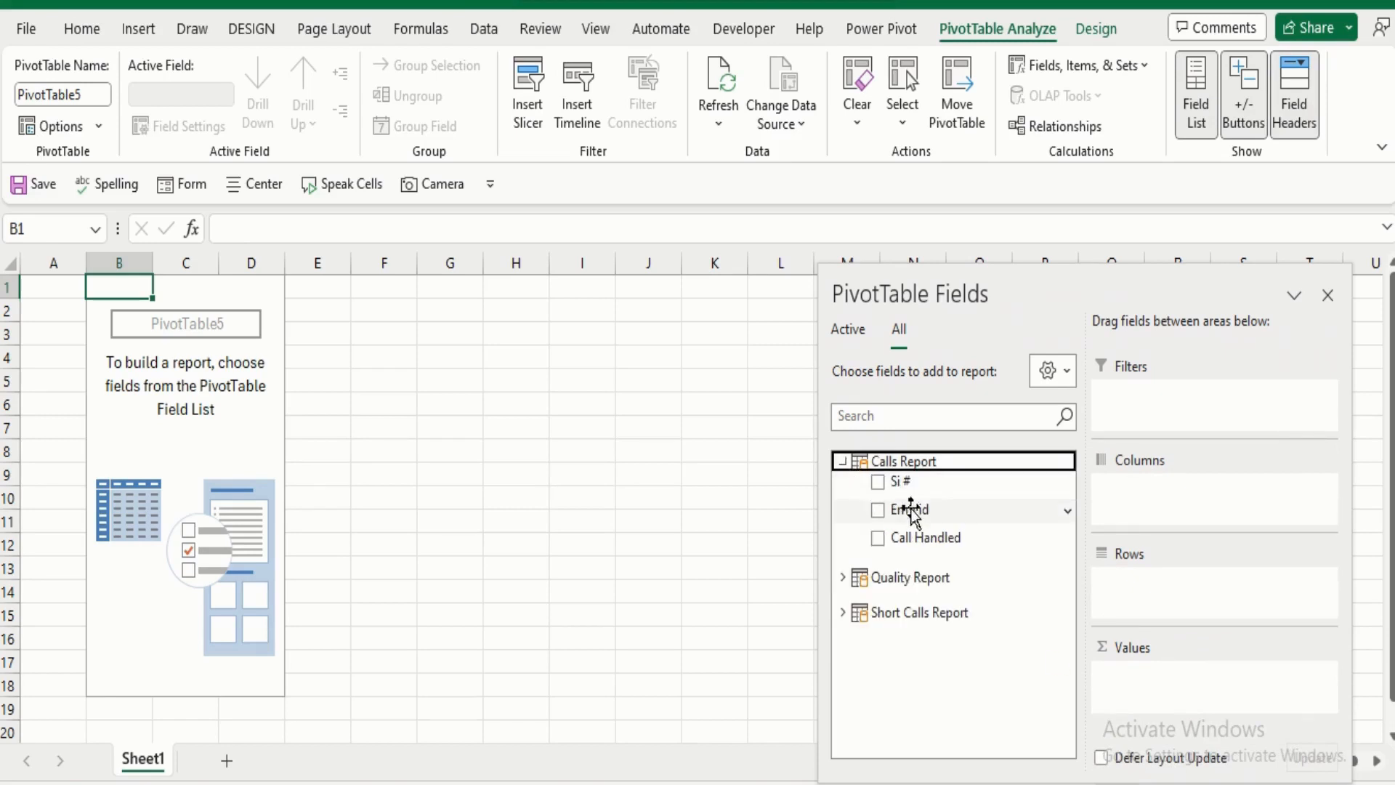
left_click_drag(912, 509, 1134, 595)
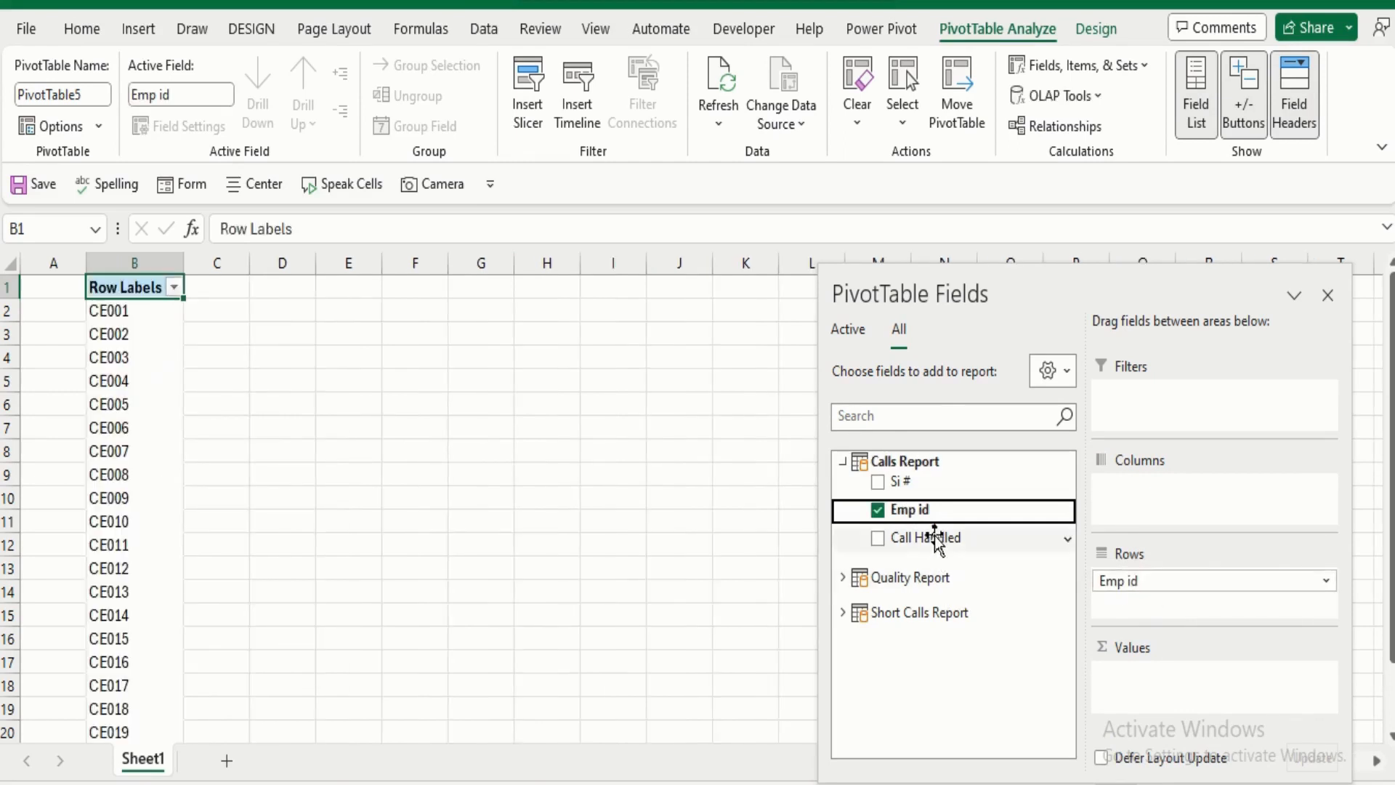
- Add Call Handled, Quality Score from the Quality Report and Short Calls from the Short Calls Report to the PivotTable's values
left_click_drag(937, 542, 1174, 698)
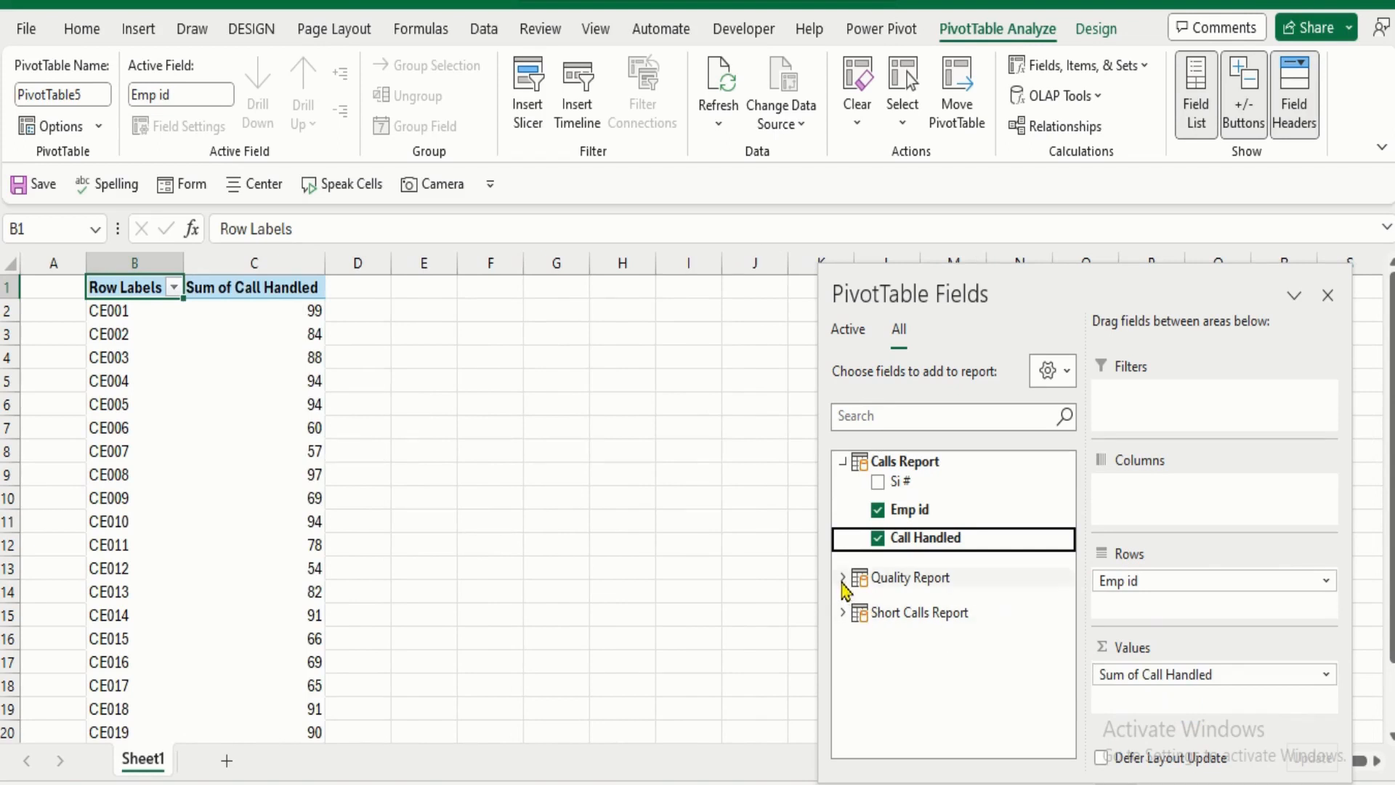
left_click(843, 579)
left_click_drag(923, 683, 1155, 708)
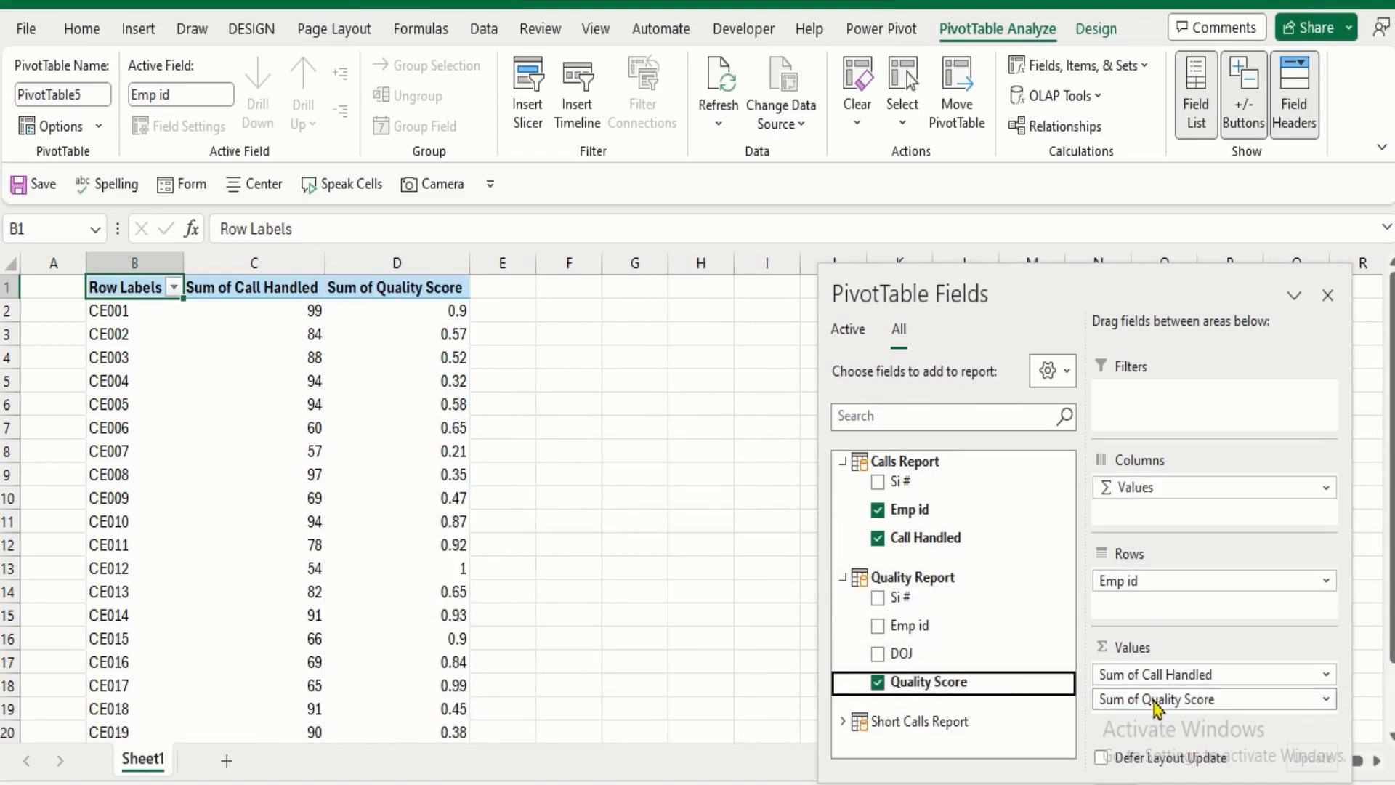
left_click(843, 721)
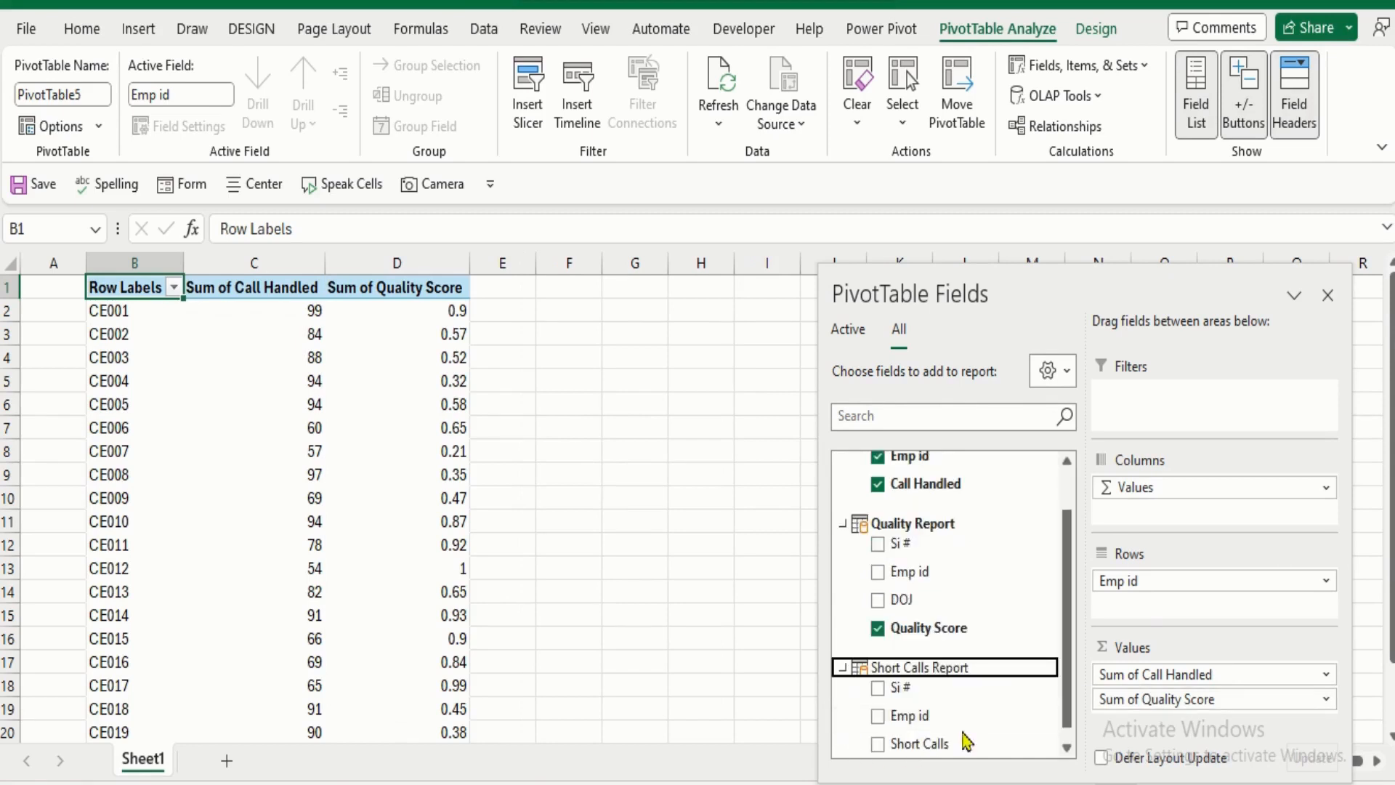
left_click_drag(936, 745, 1207, 704)
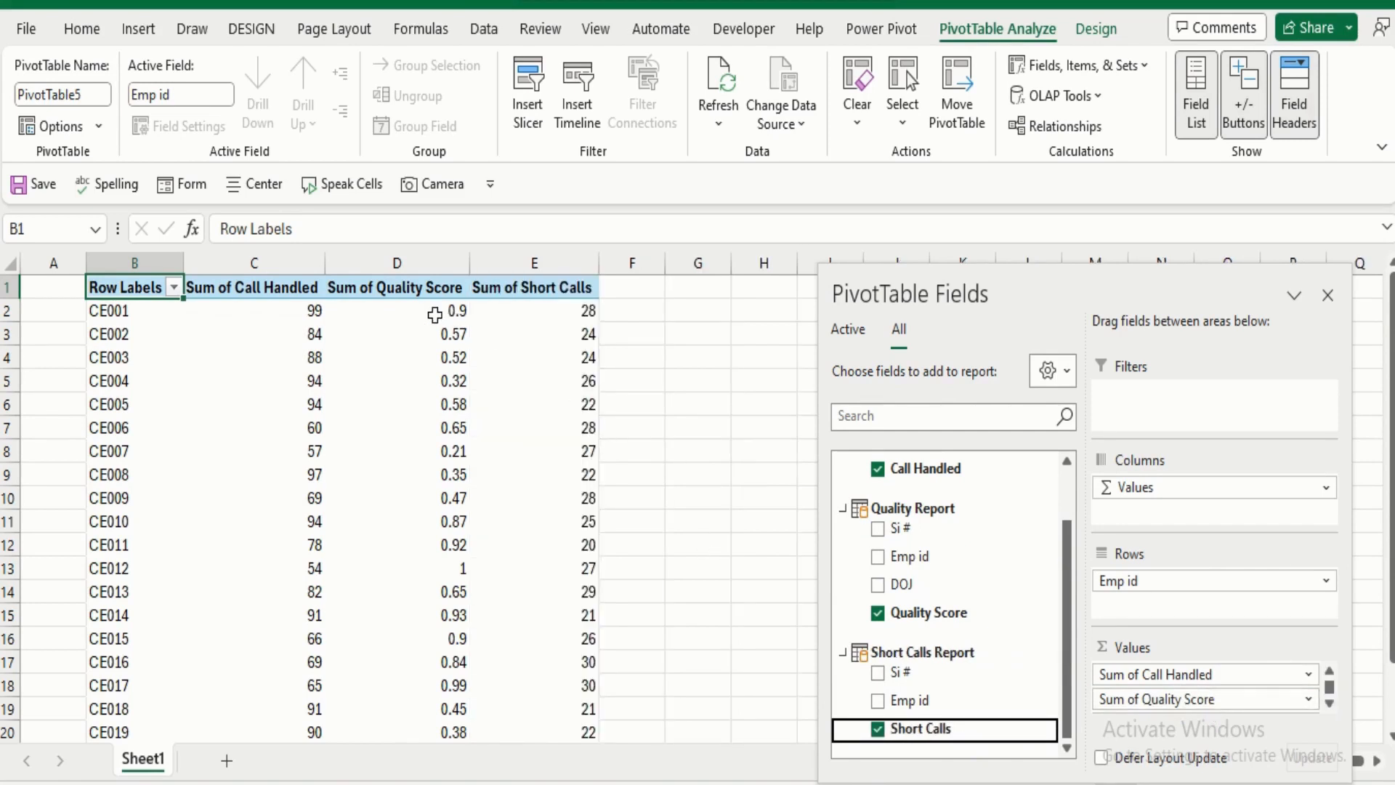
- Format the Sum of Quality Score column, including its grand total, as percentages
left_click(435, 314)
key("ctrl+shift+Down")
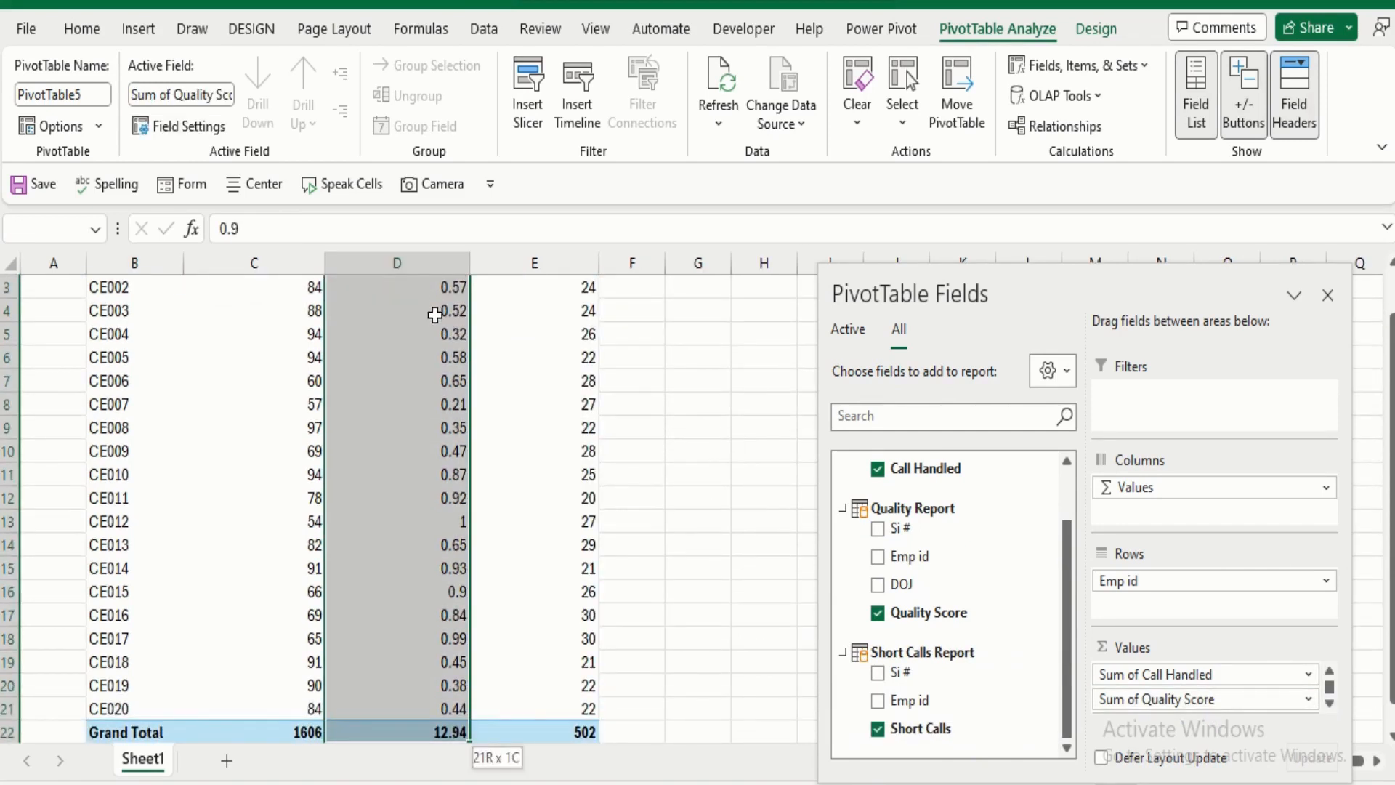
left_click(86, 31)
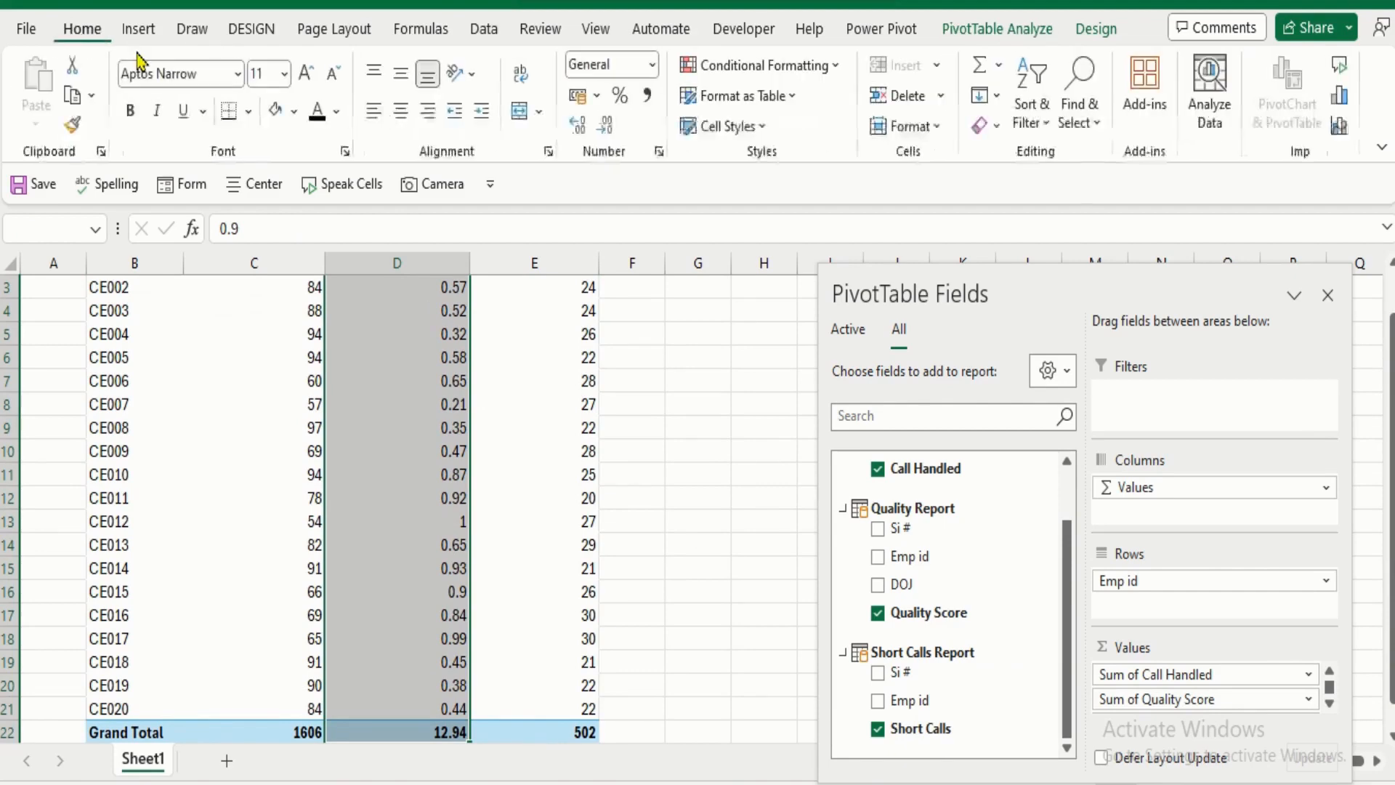
left_click(620, 109)
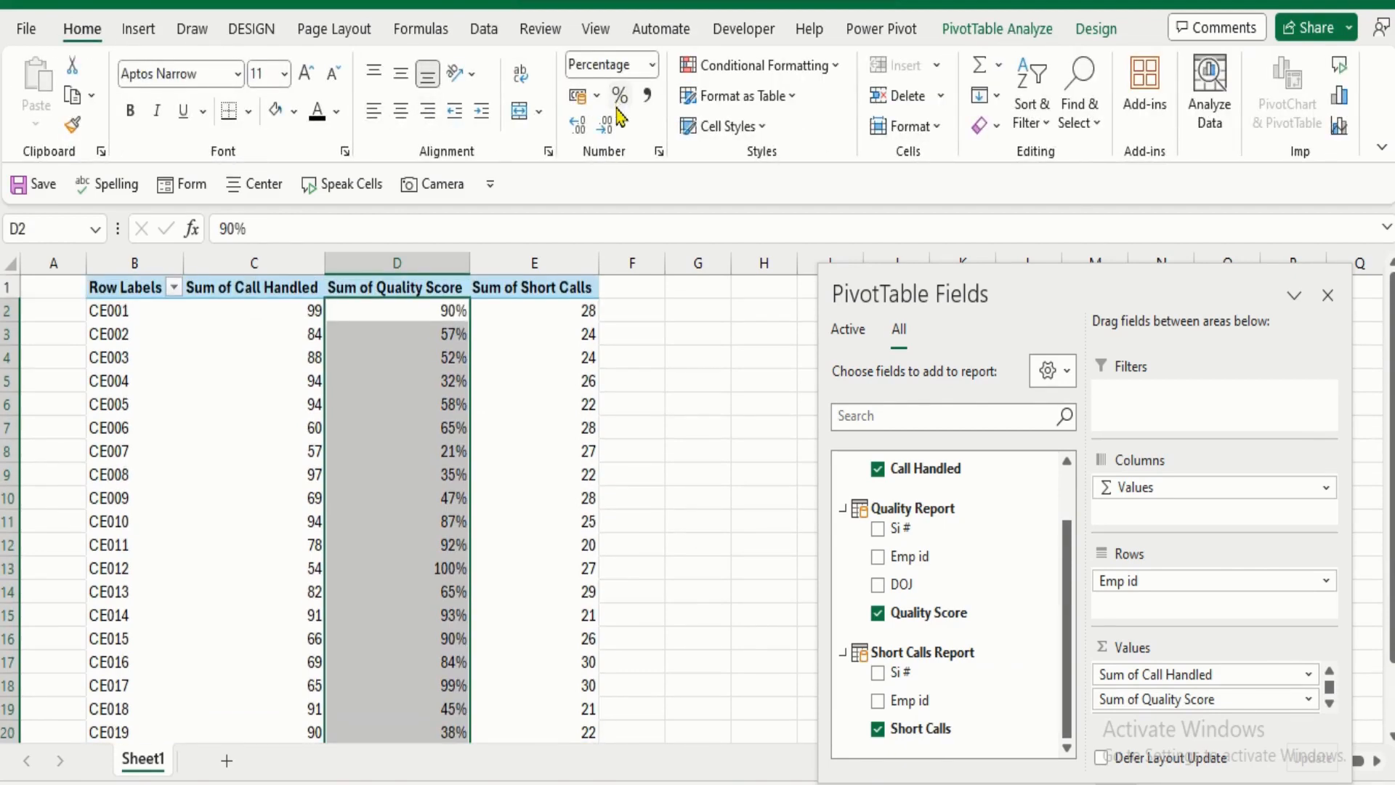
left_click(670, 367)
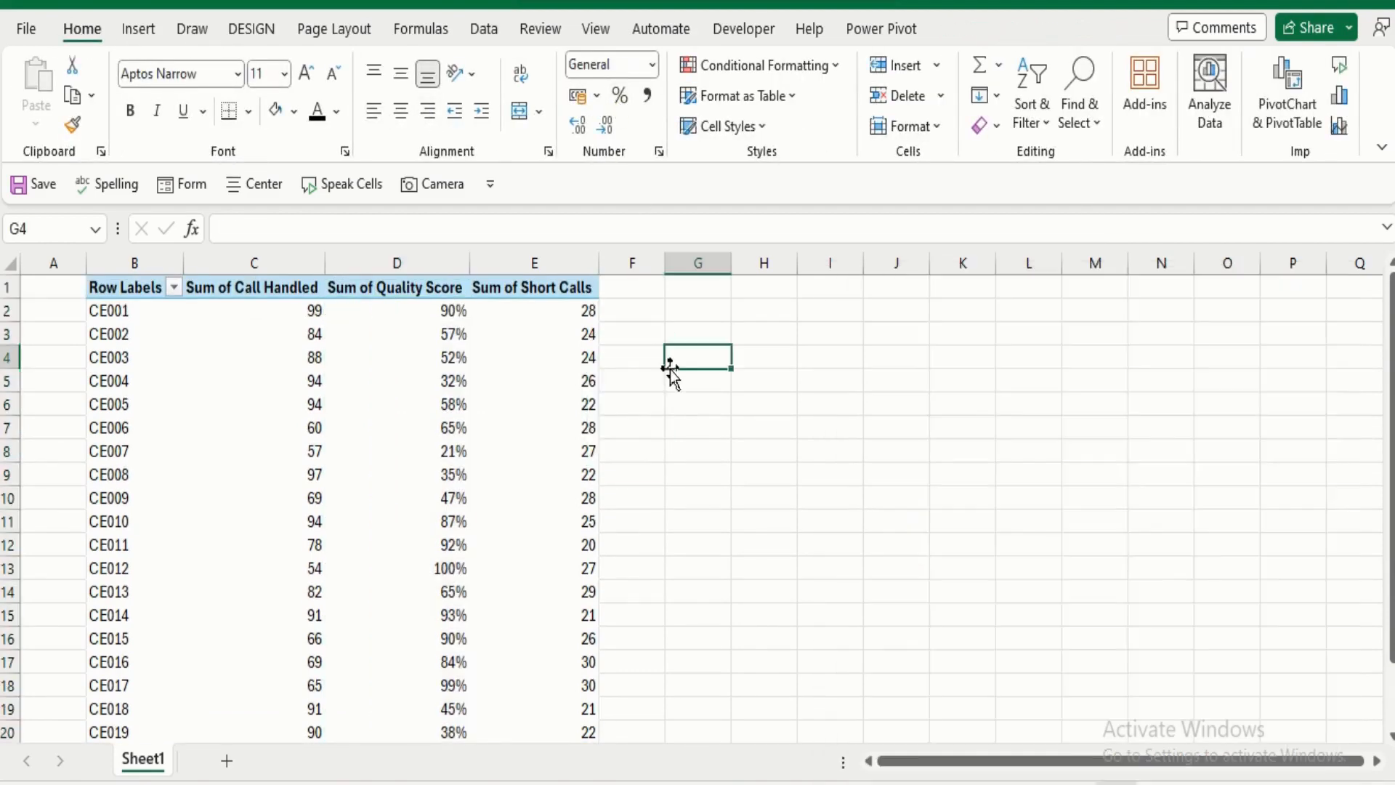
- Apply borders to all cells of the PivotTable and center their contents
left_click(129, 294)
key("ctrl+shift+Right")
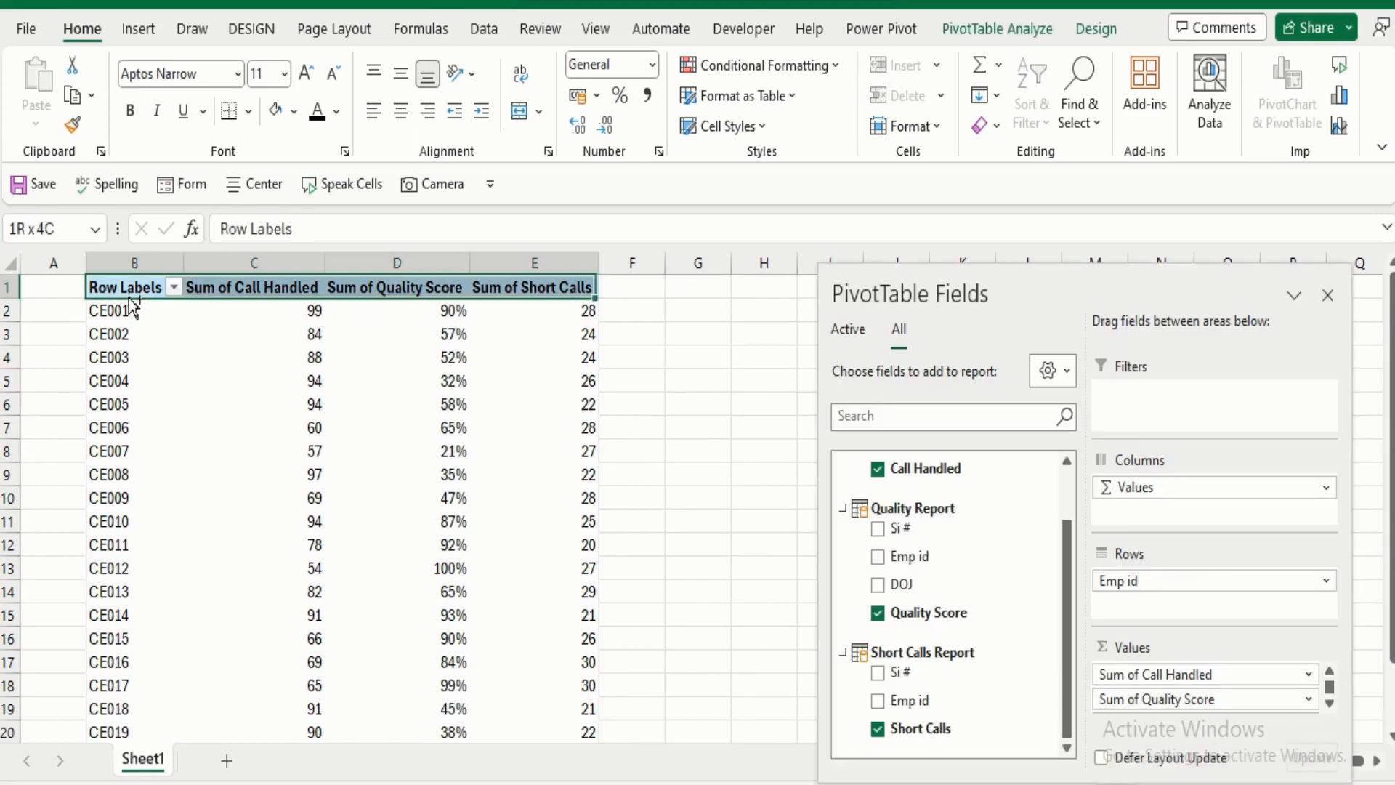
key("ctrl+shift+Down")
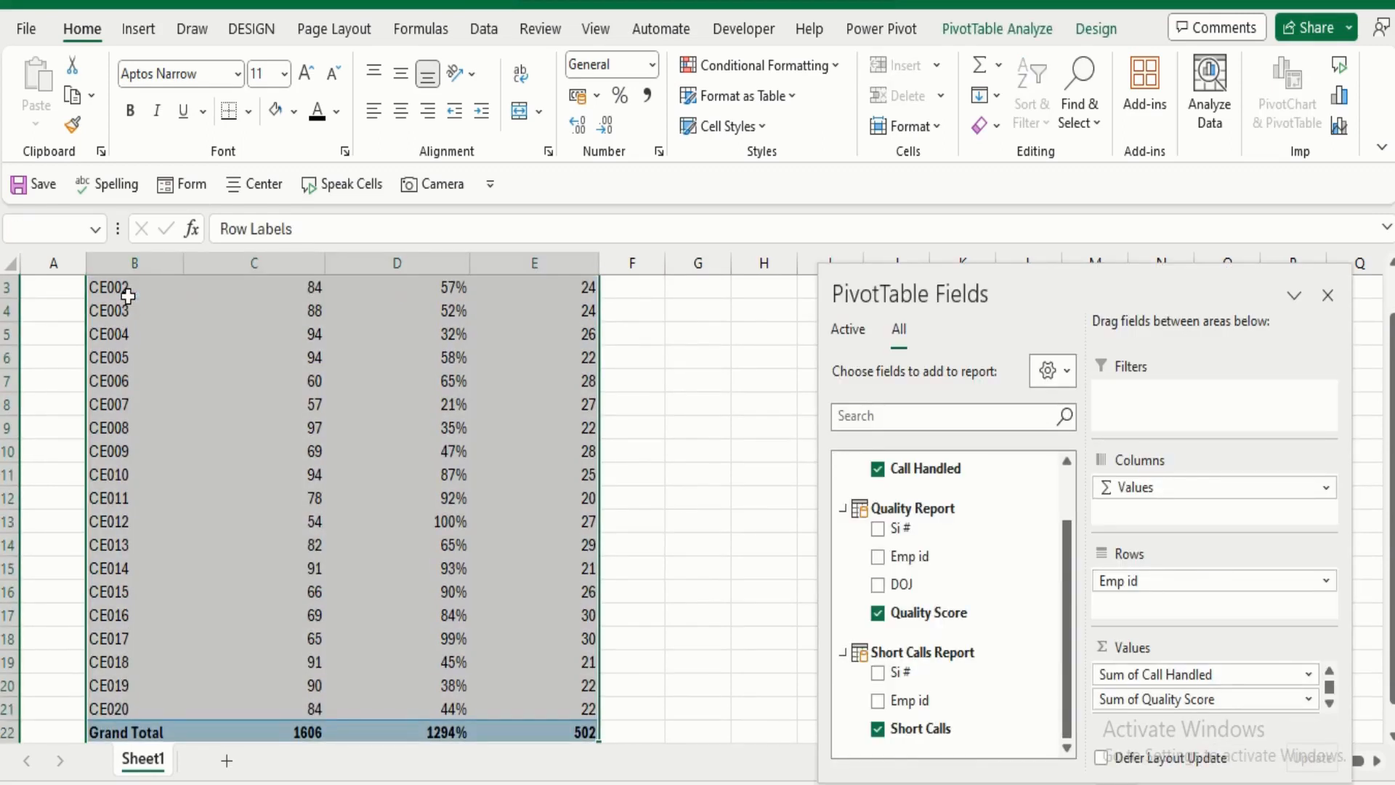
scroll(129, 295, "up", 1)
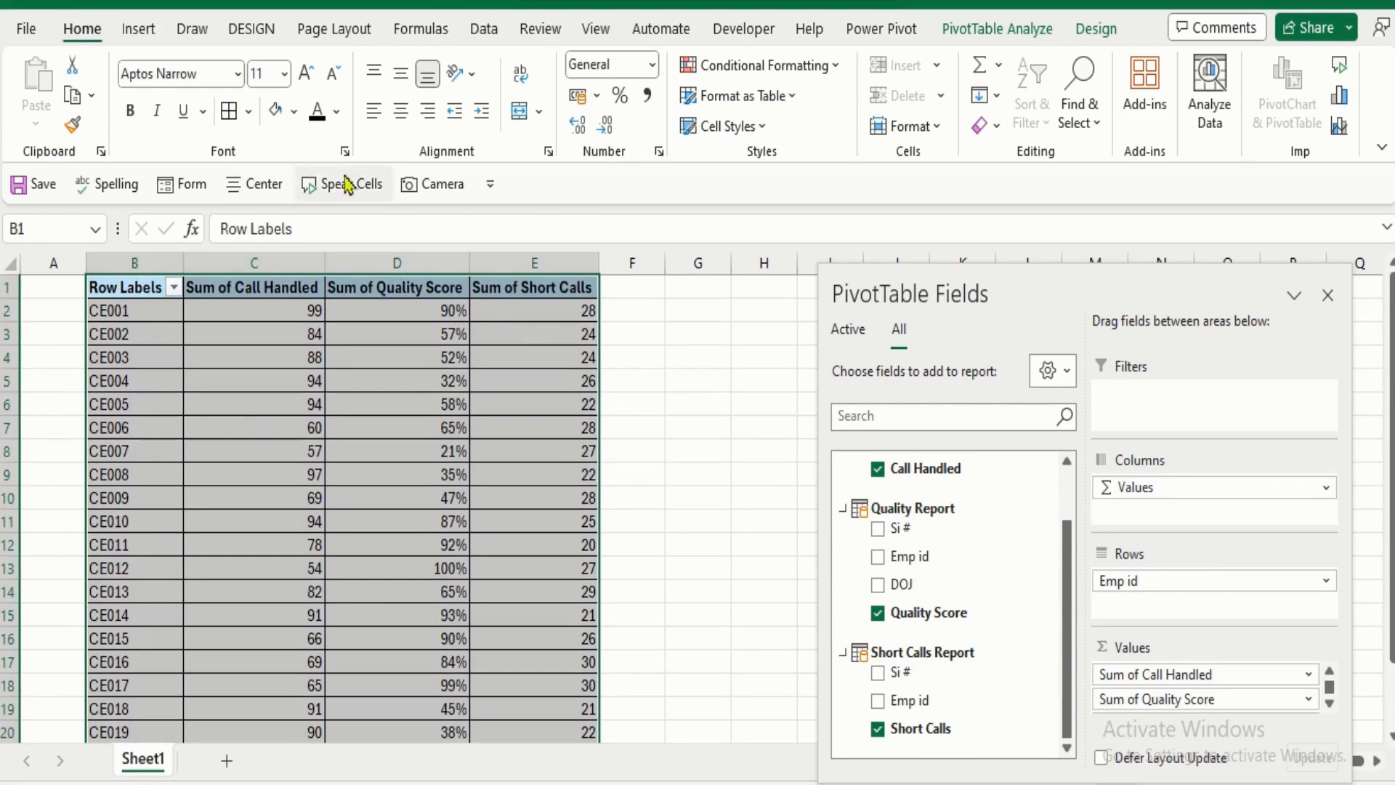
left_click(401, 111)
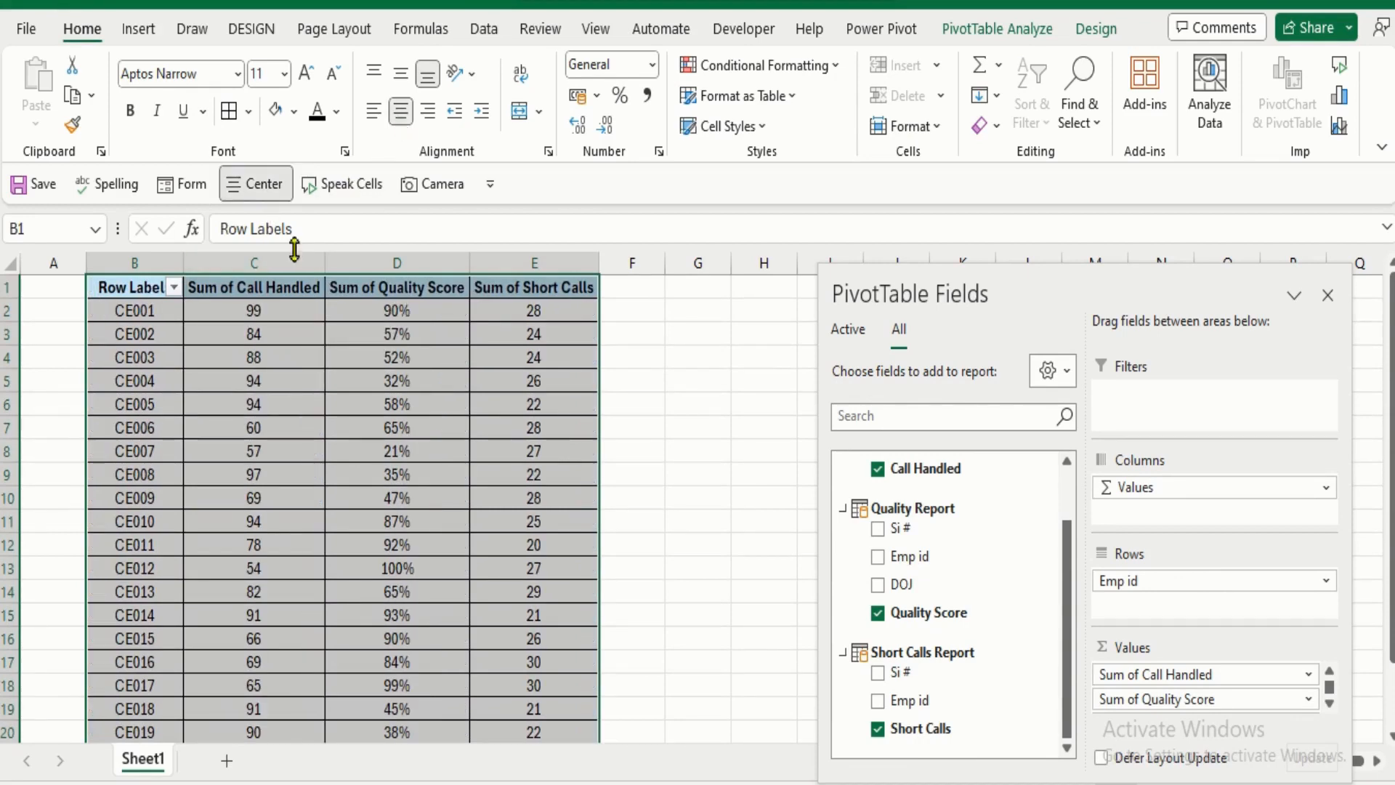
- Rename the PivotTable's Row Labels header in B1 as Emp Id
left_click(131, 294)
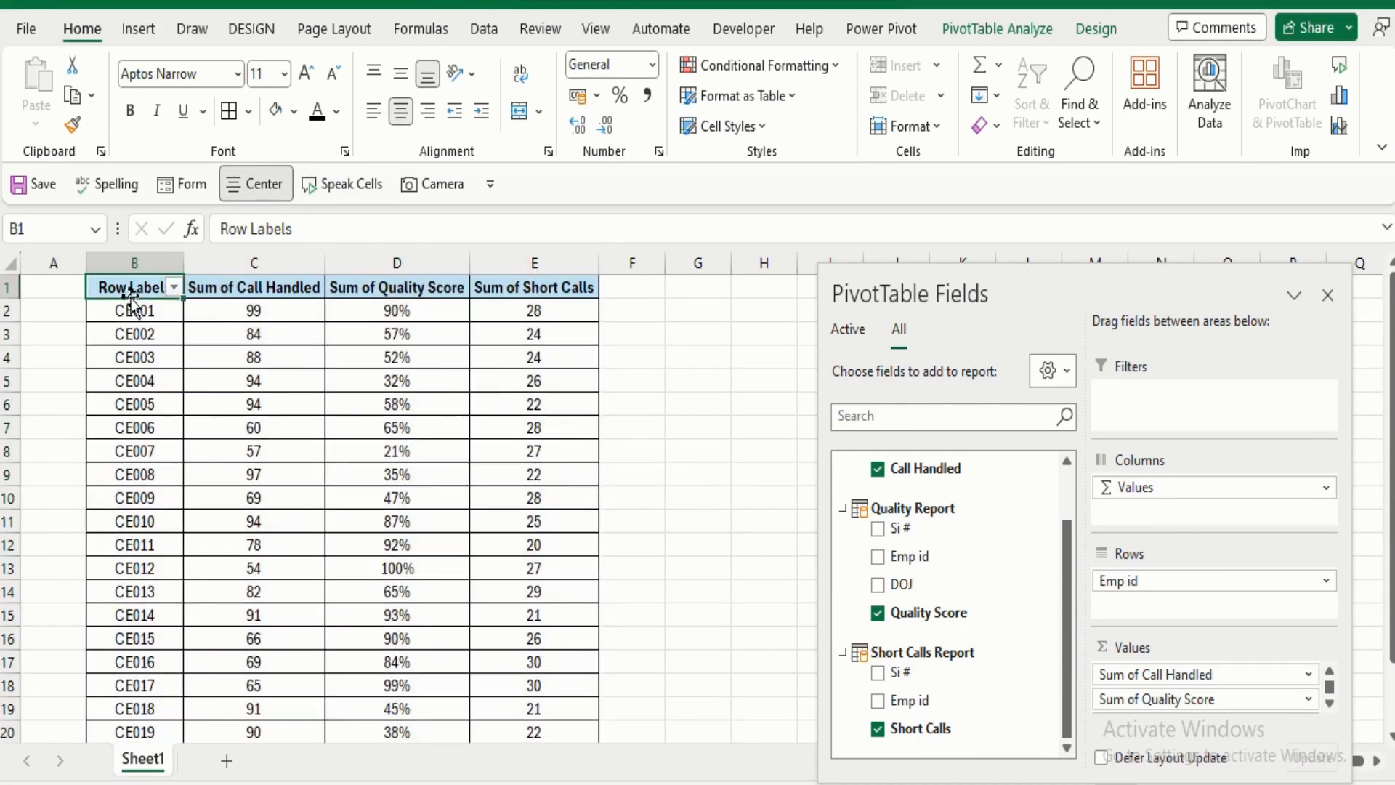
type("Emp")
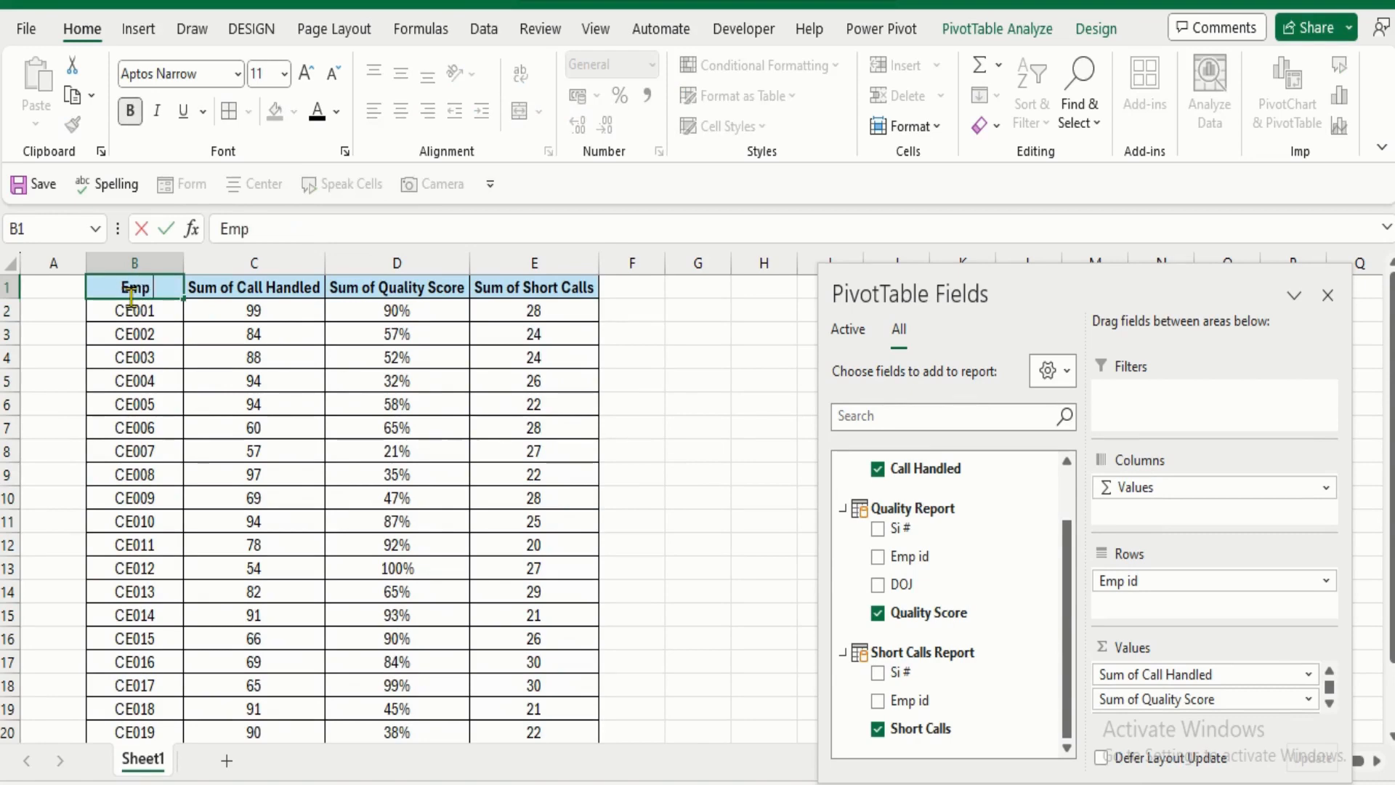
type(" Id")
key("Tab")
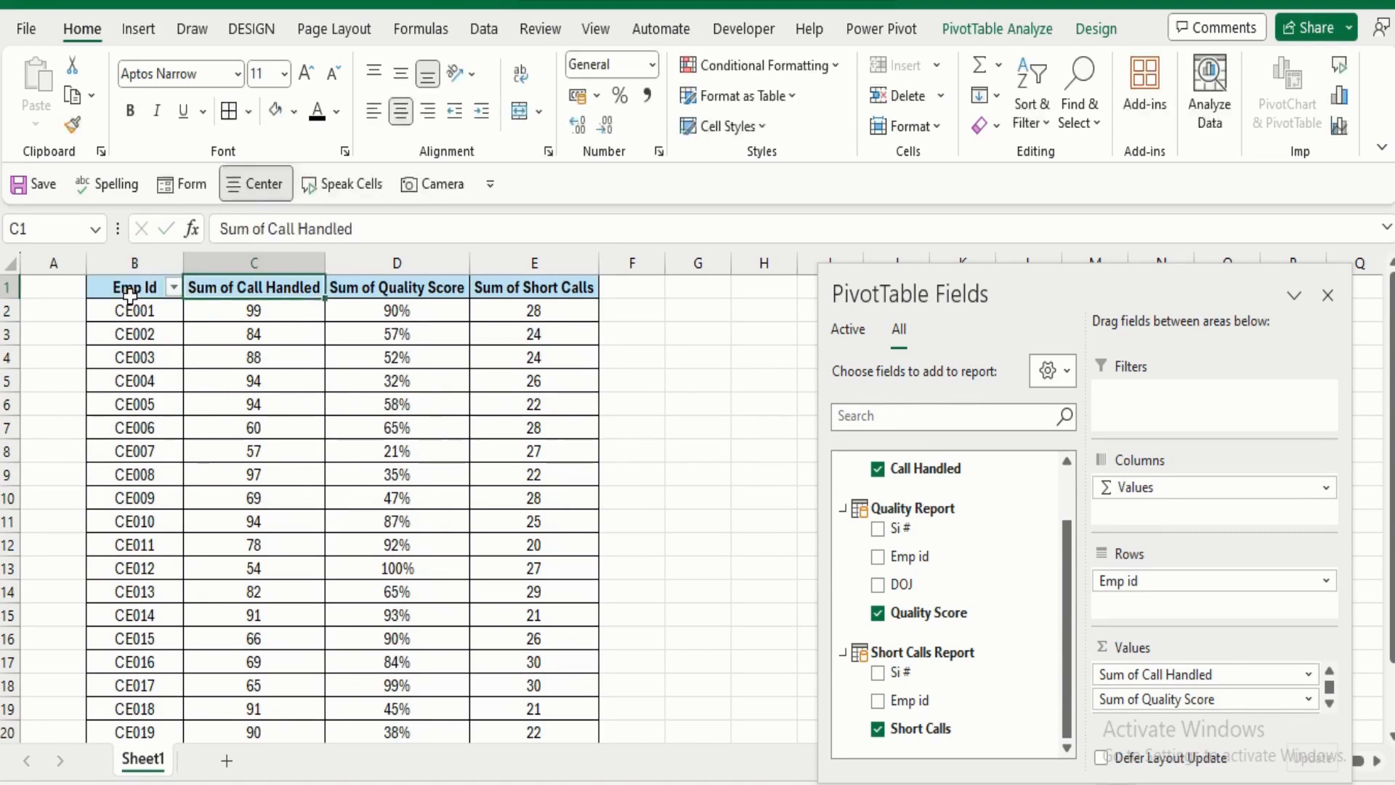
- Replace all "Sum of" text in the three value headers with nothing, and close the PivotTable Fields pane
key("shift+Right")
key("shift+Right")
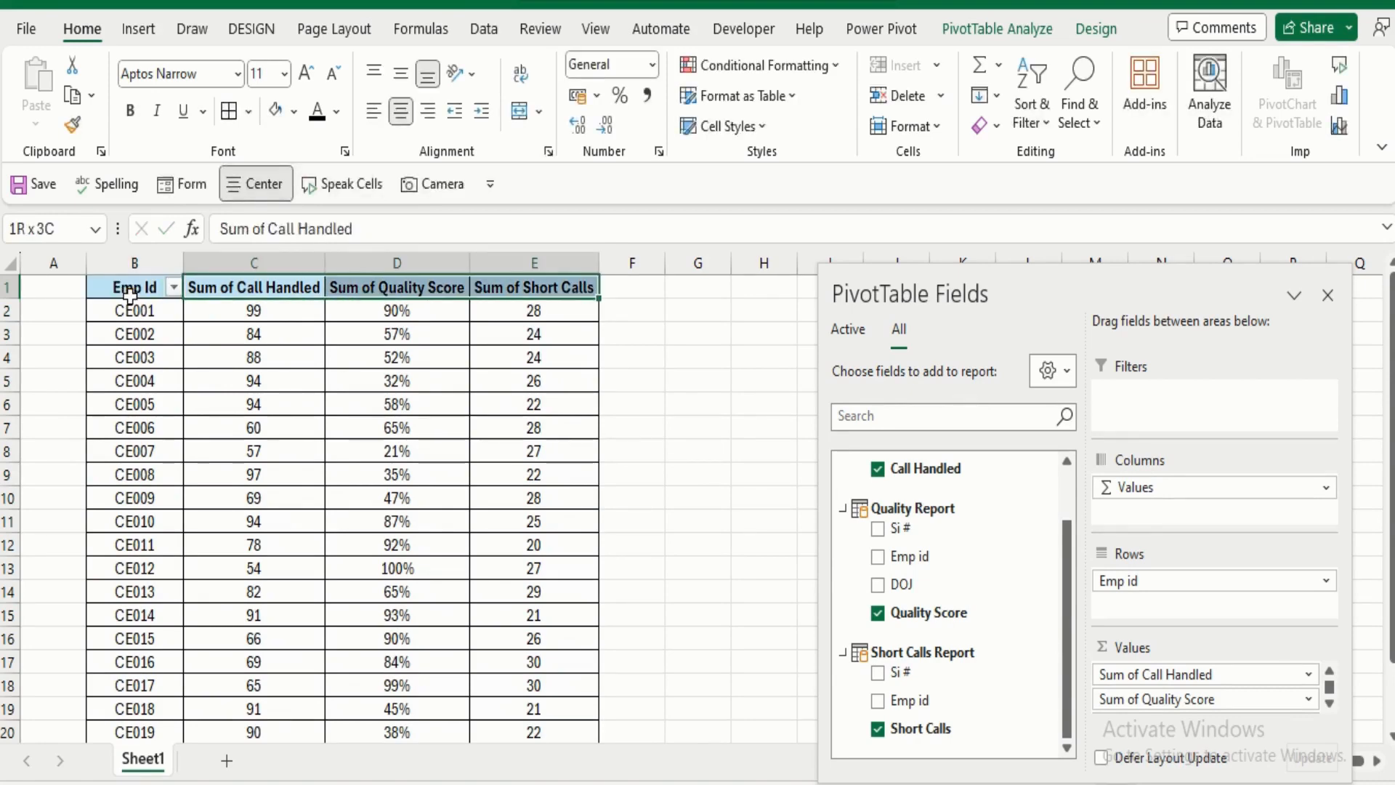
key("ctrl+f")
type("Sum of")
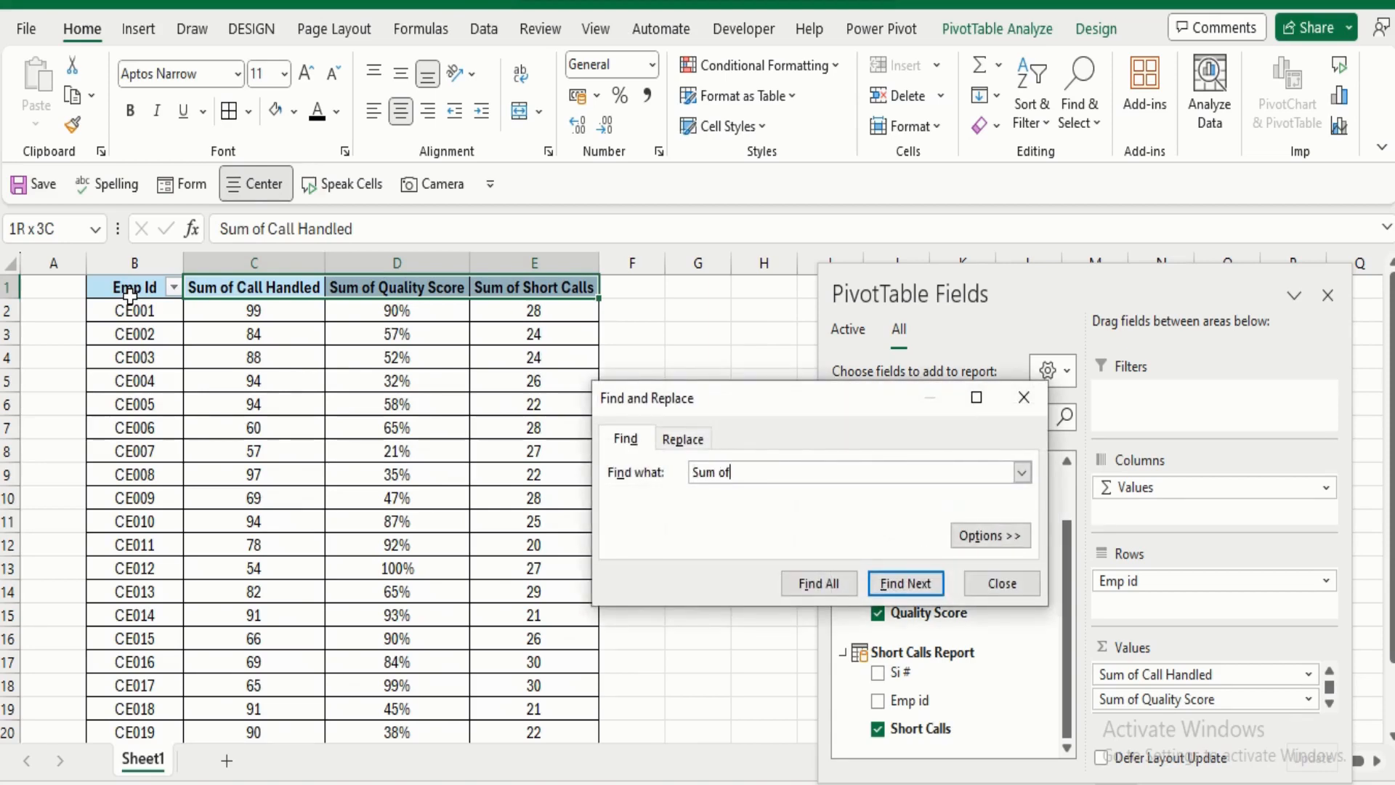
left_click(682, 439)
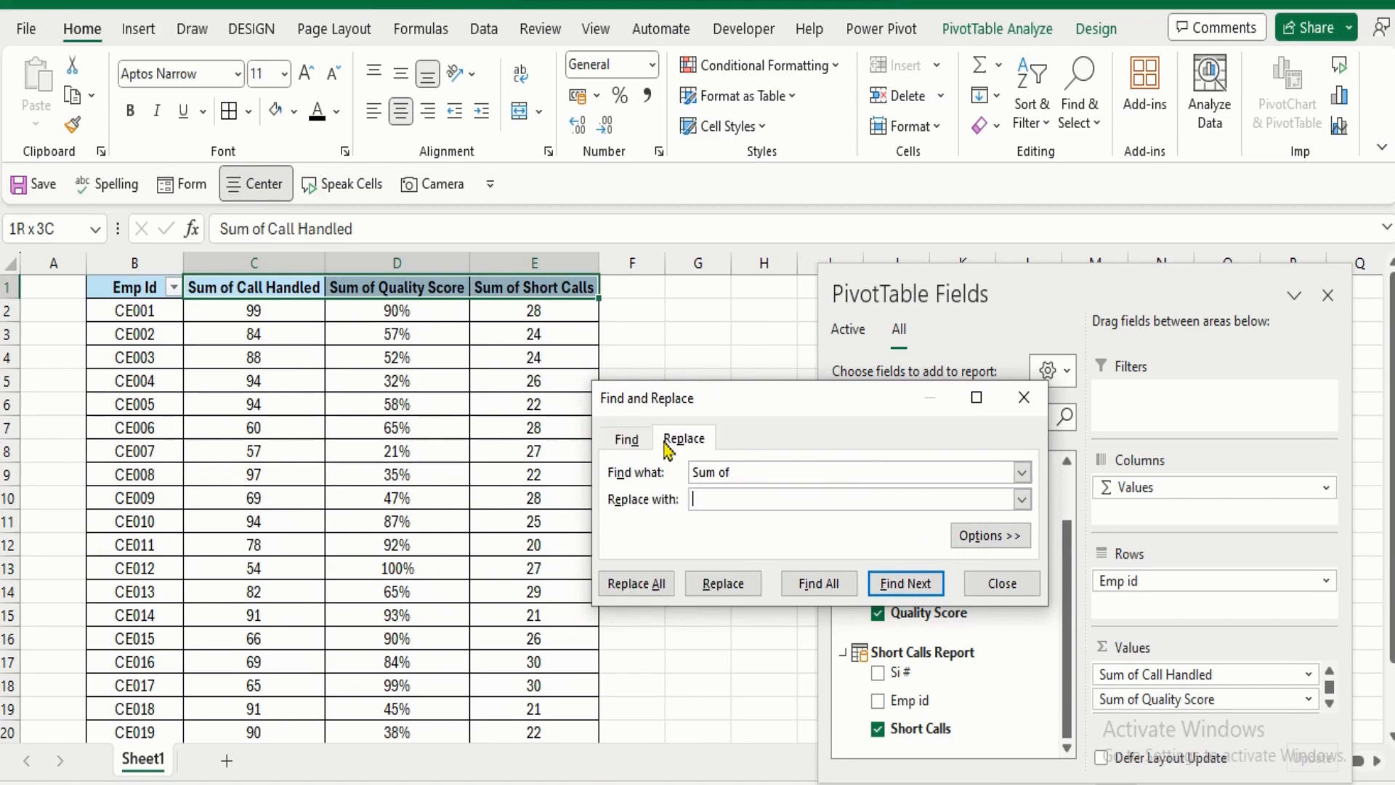
left_click(636, 583)
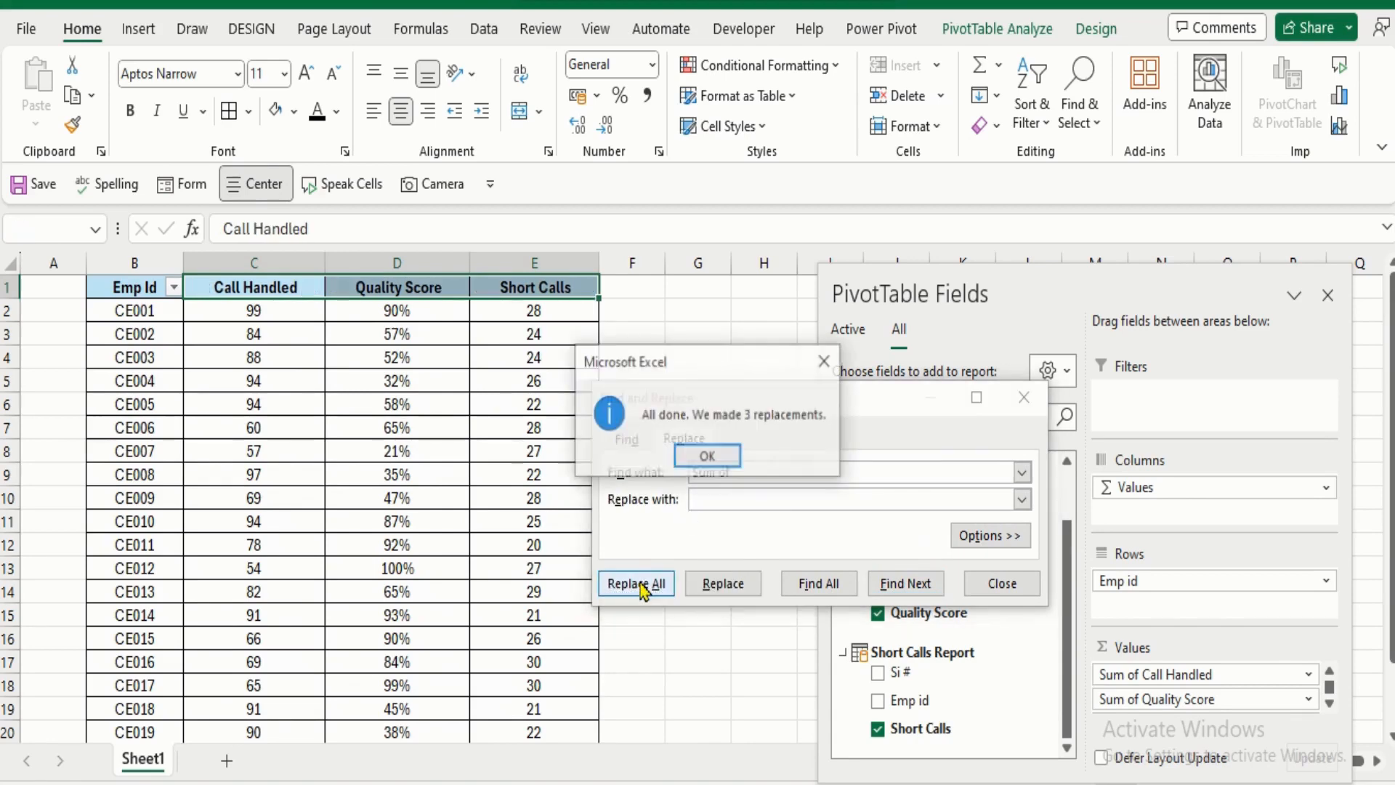
left_click(702, 457)
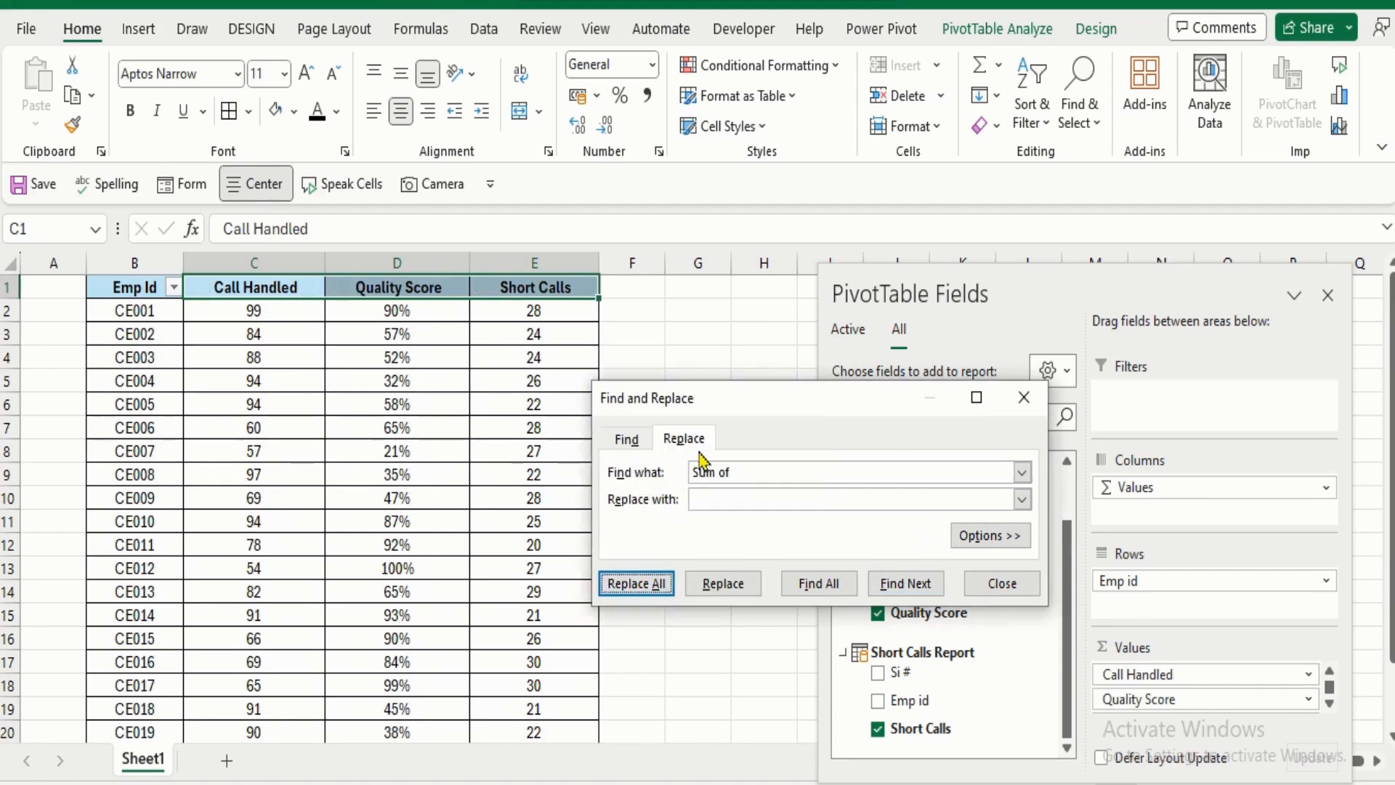
left_click(1000, 583)
left_click(1327, 296)
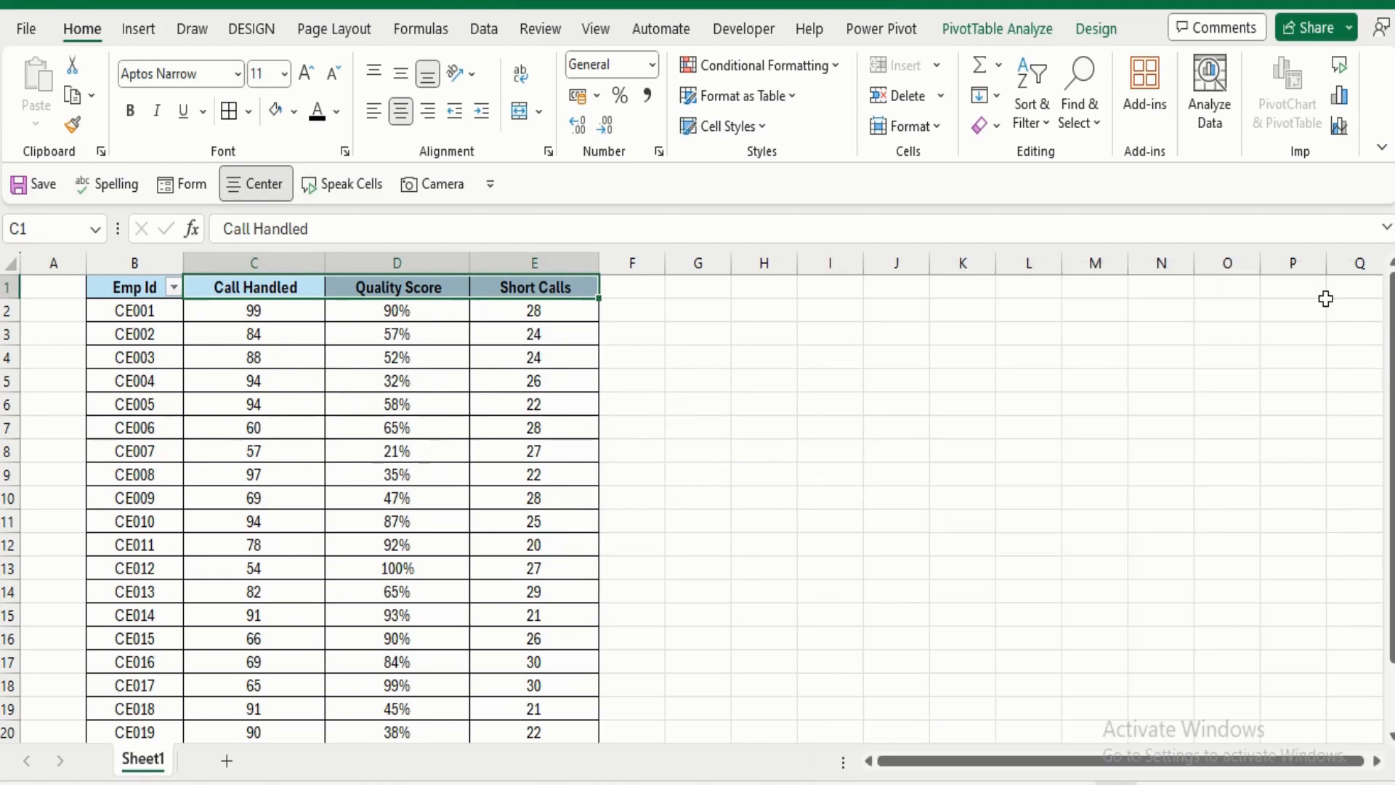
left_click(697, 394)
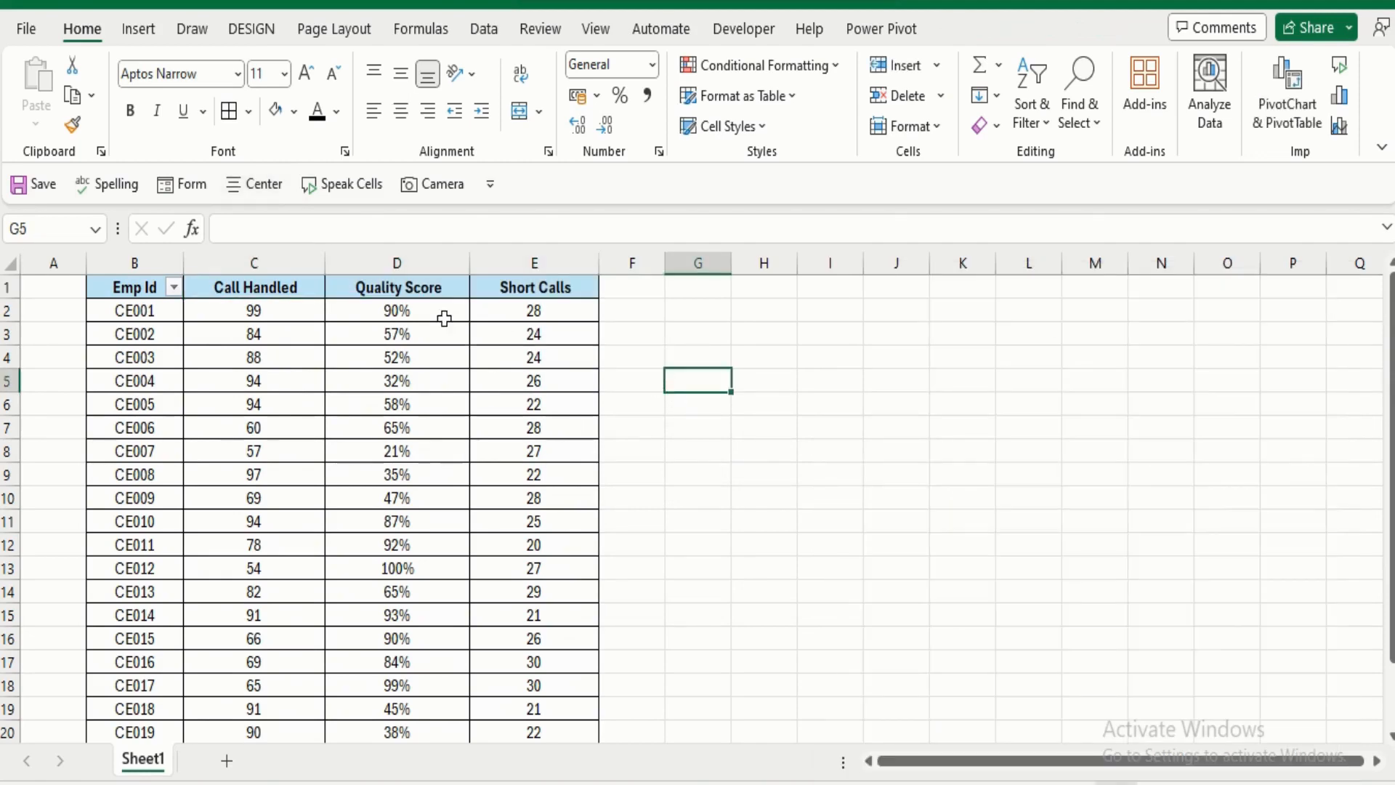
- Turn off the PivotTable's grand totals for both rows and columns
left_click(285, 287)
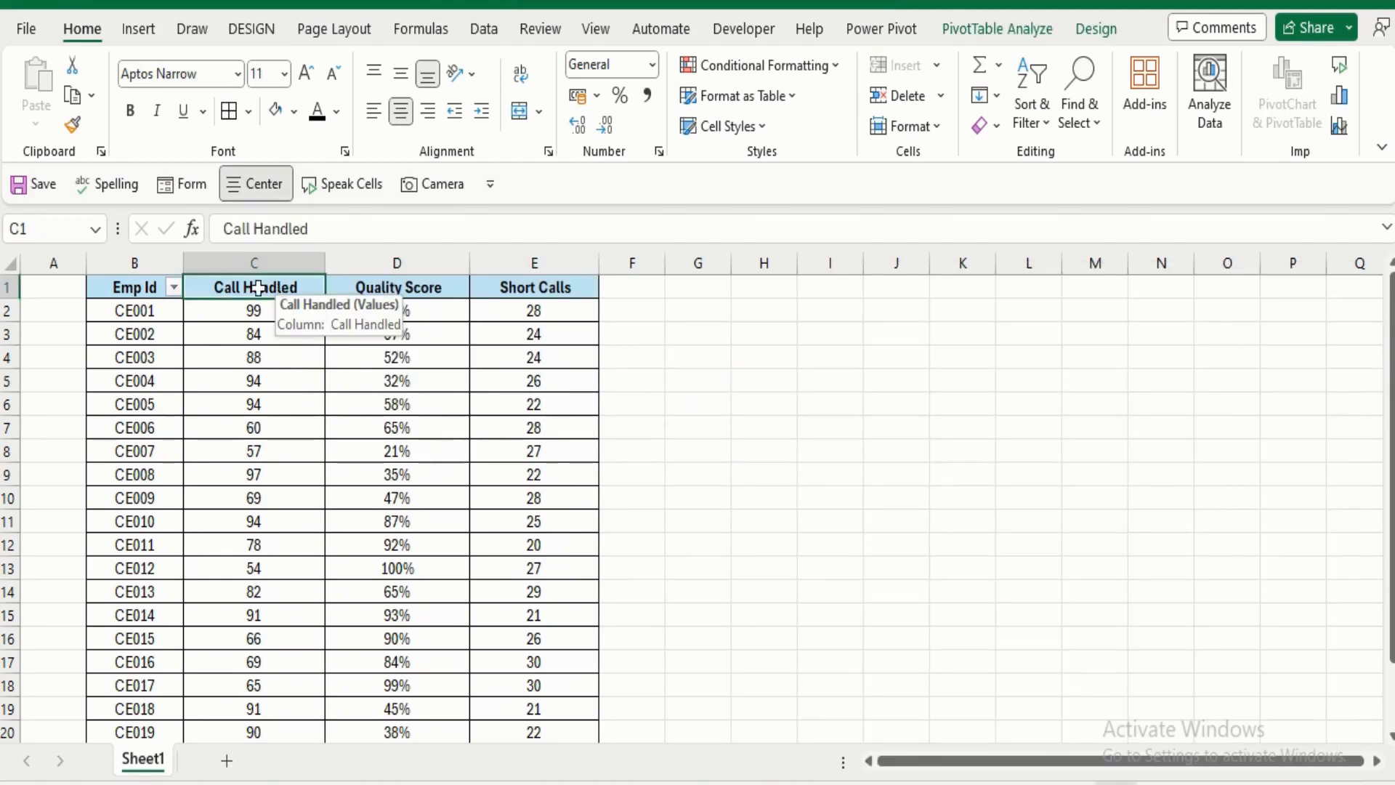
left_click(136, 287)
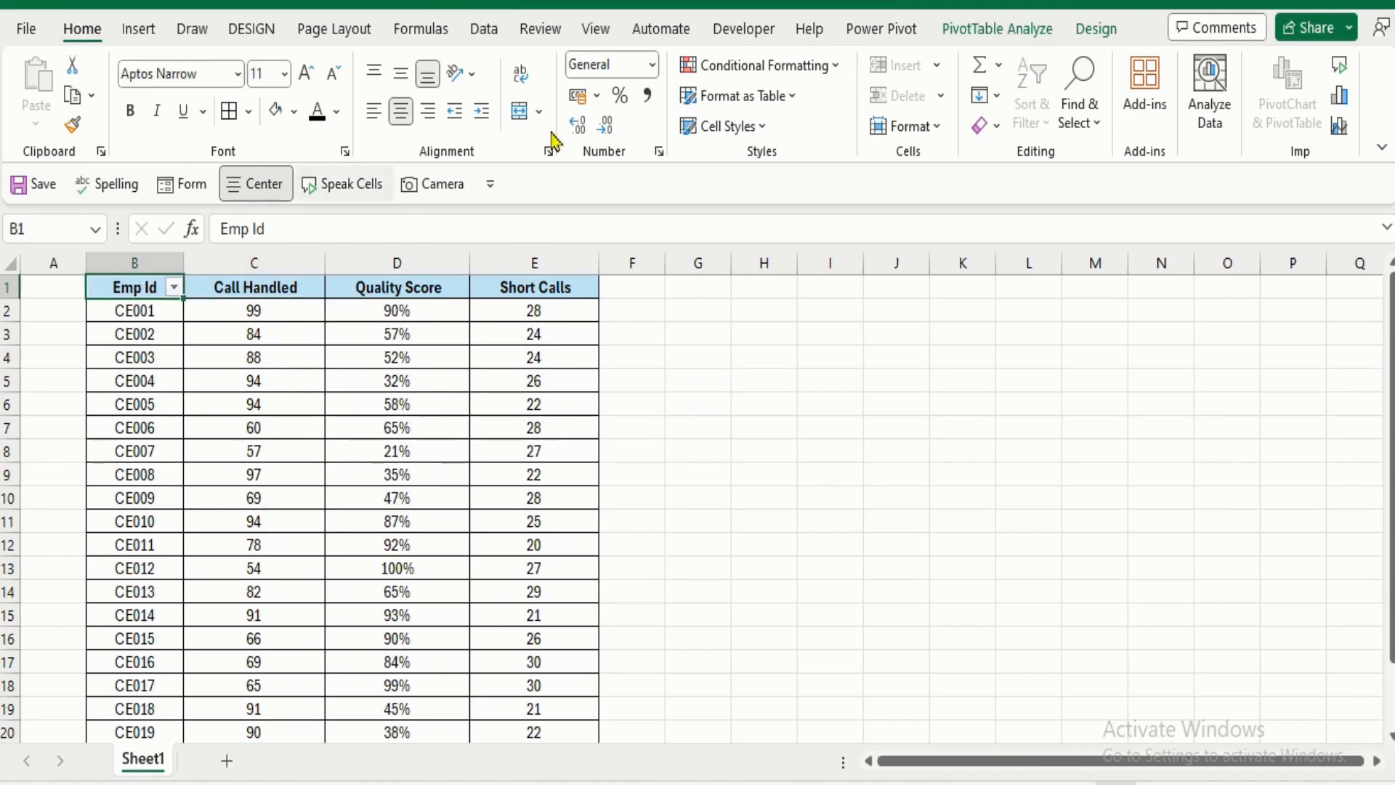
left_click(1093, 30)
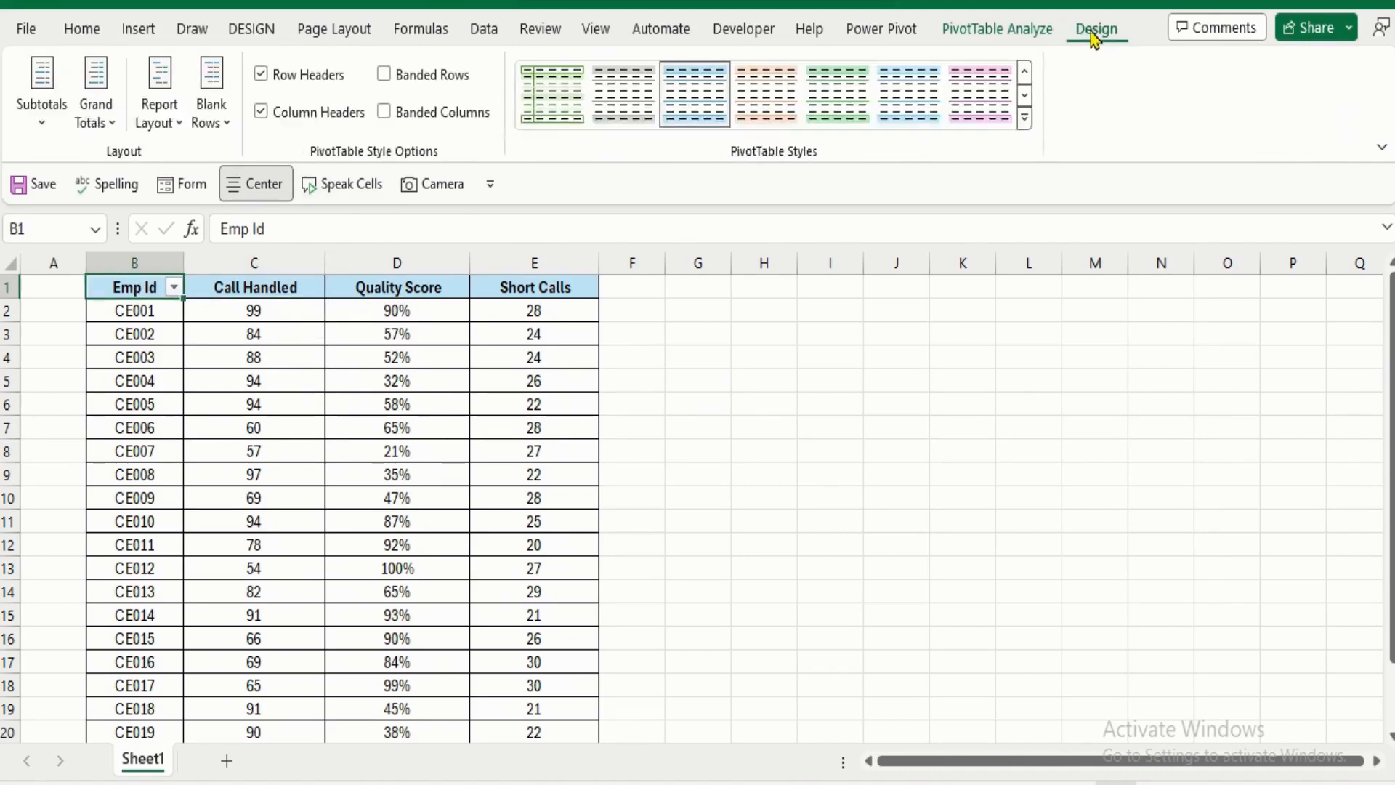
left_click(106, 123)
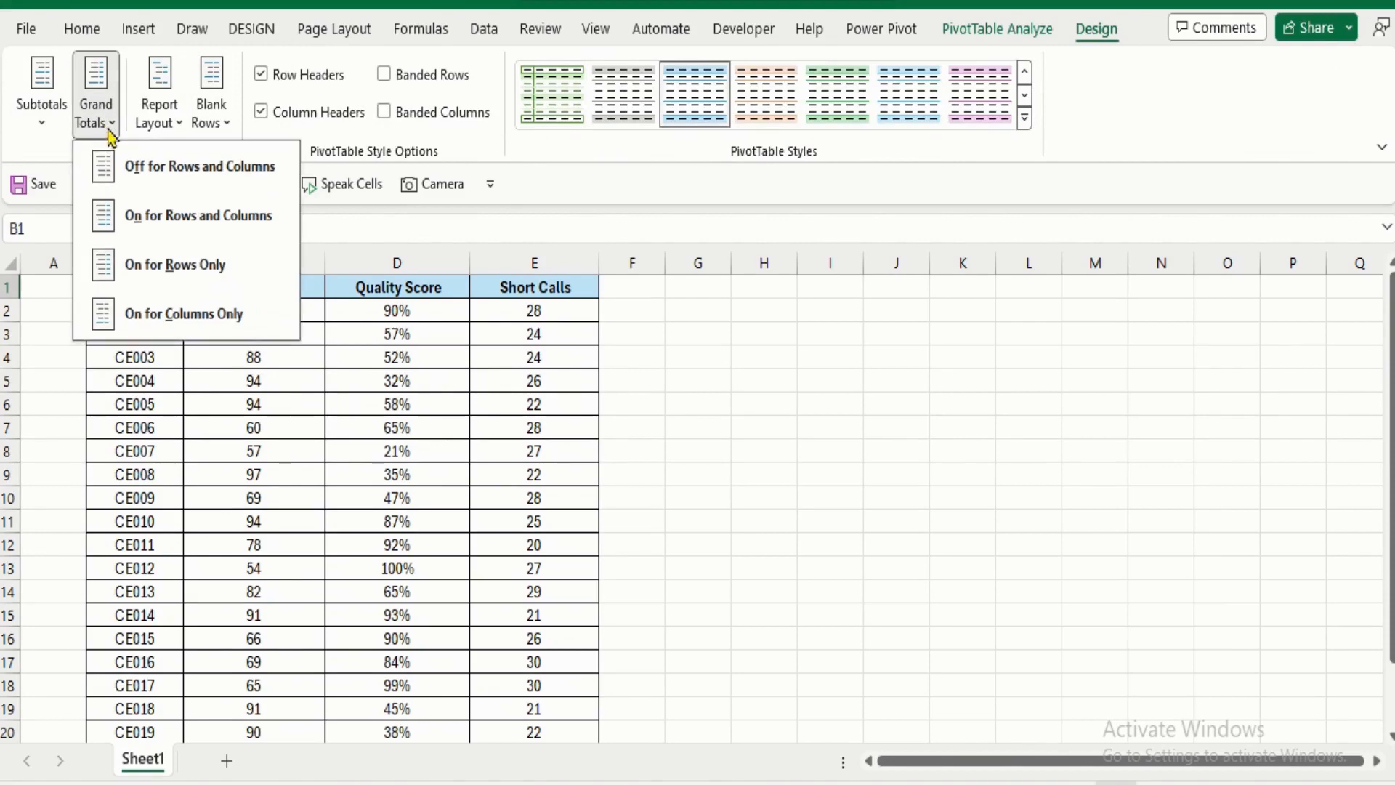
left_click(129, 165)
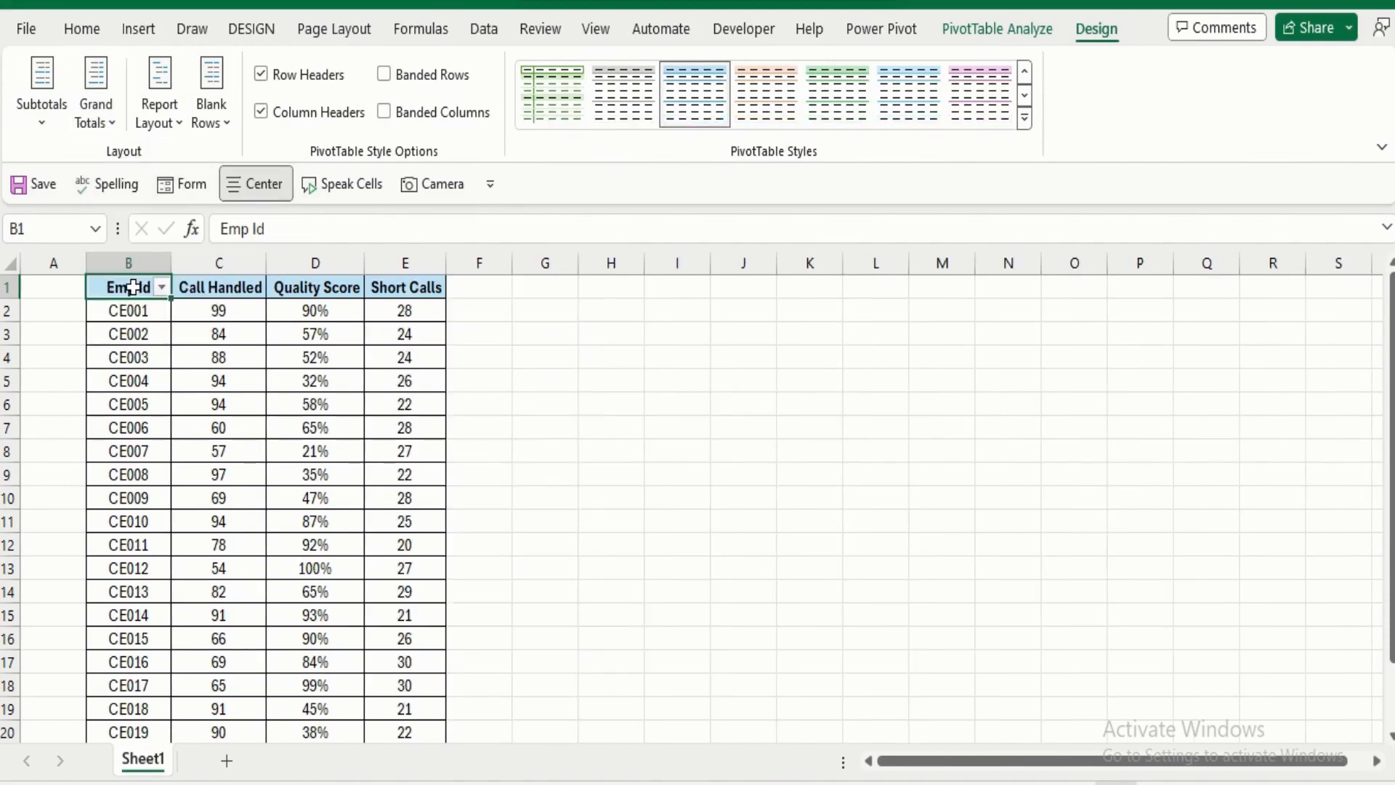
key("ctrl+shift+Right")
key("ctrl+shift+Down")
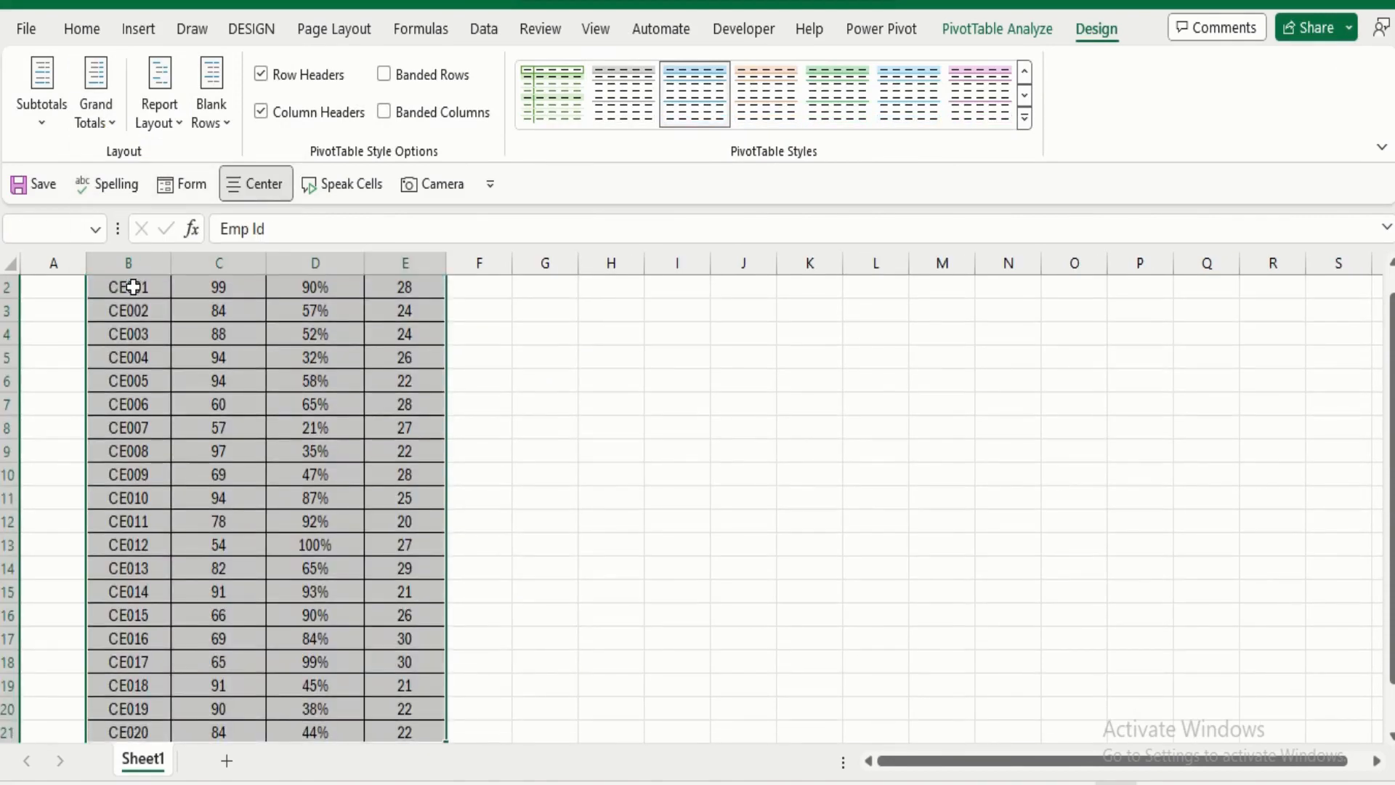
key("ctrl+Up")
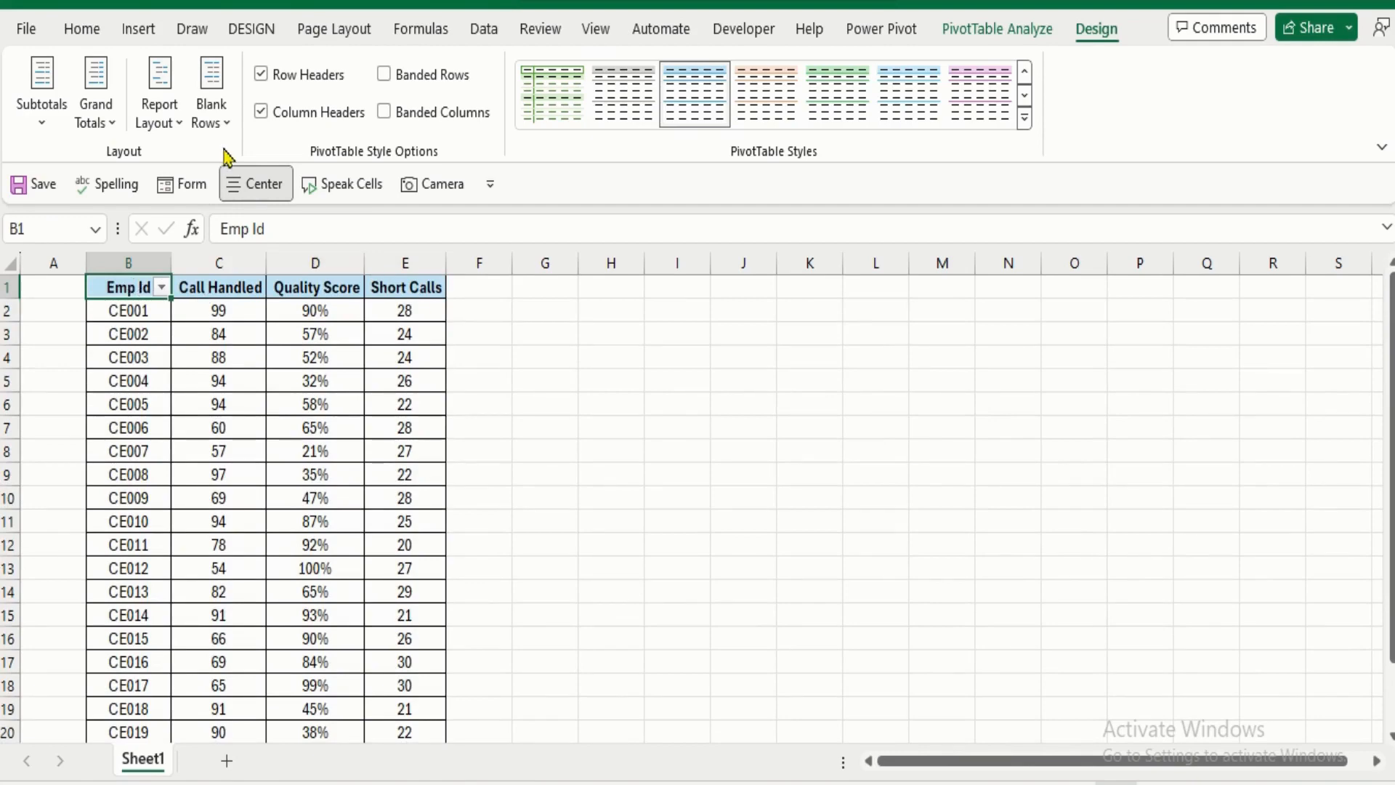
- Insert a slicer for the Emp id field of the Calls Report table and set it to 5 columns
left_click(136, 32)
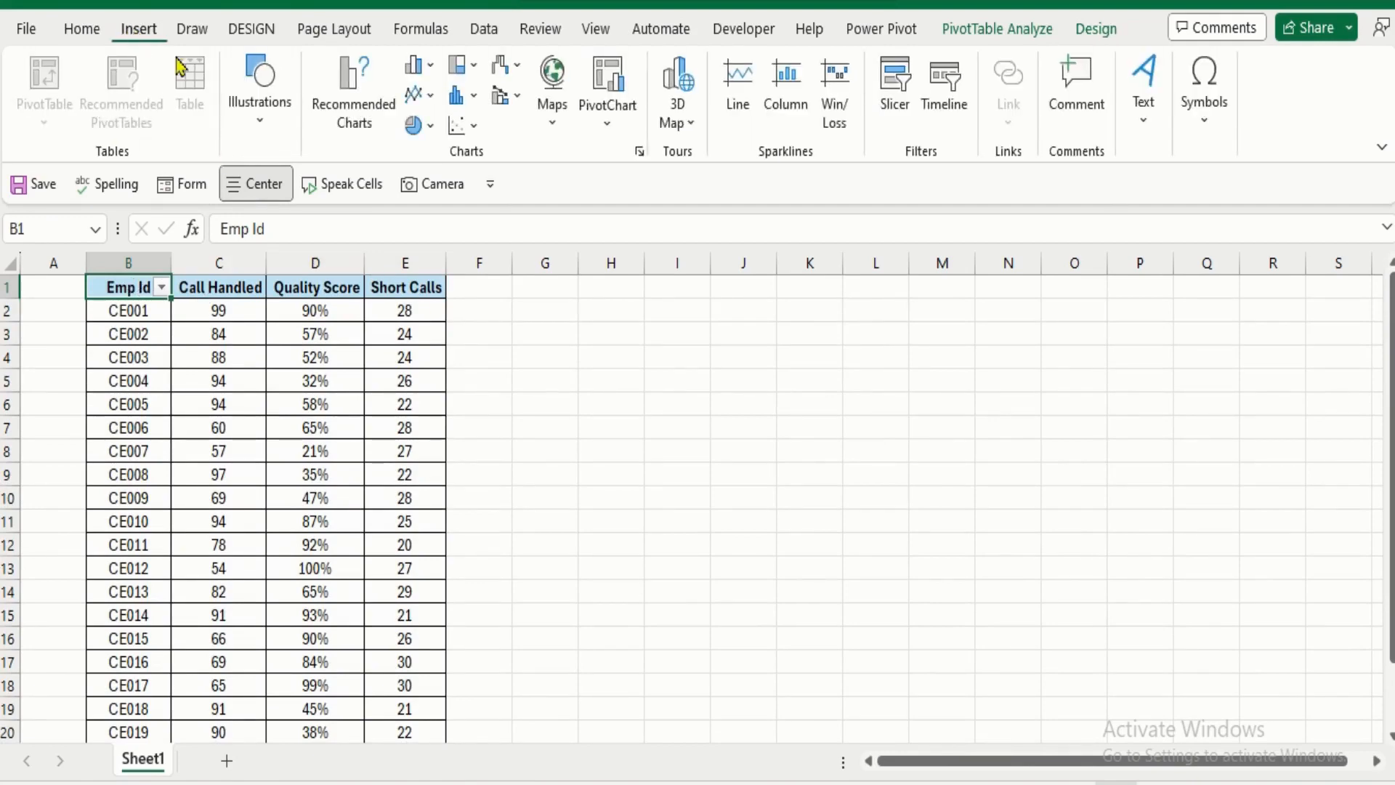
left_click(887, 98)
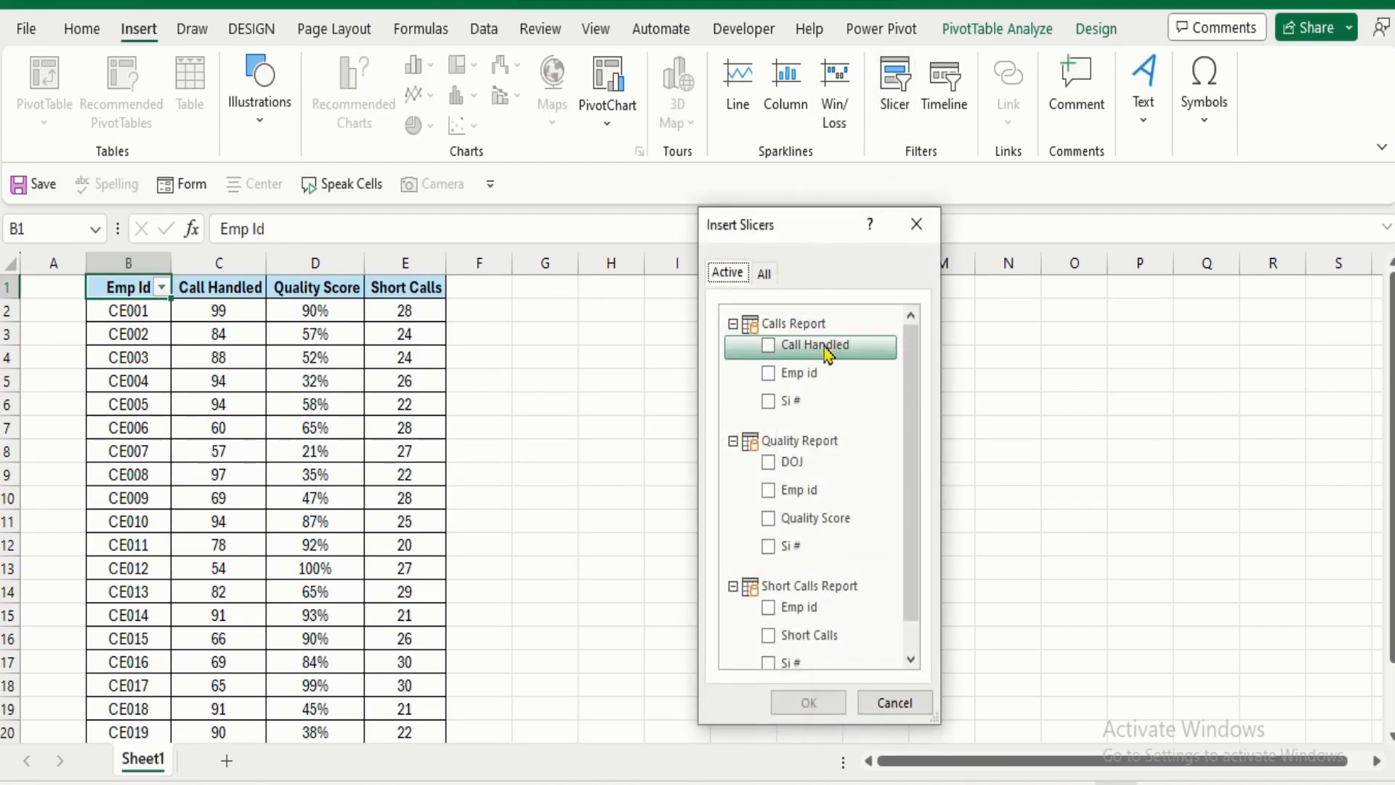
left_click(769, 373)
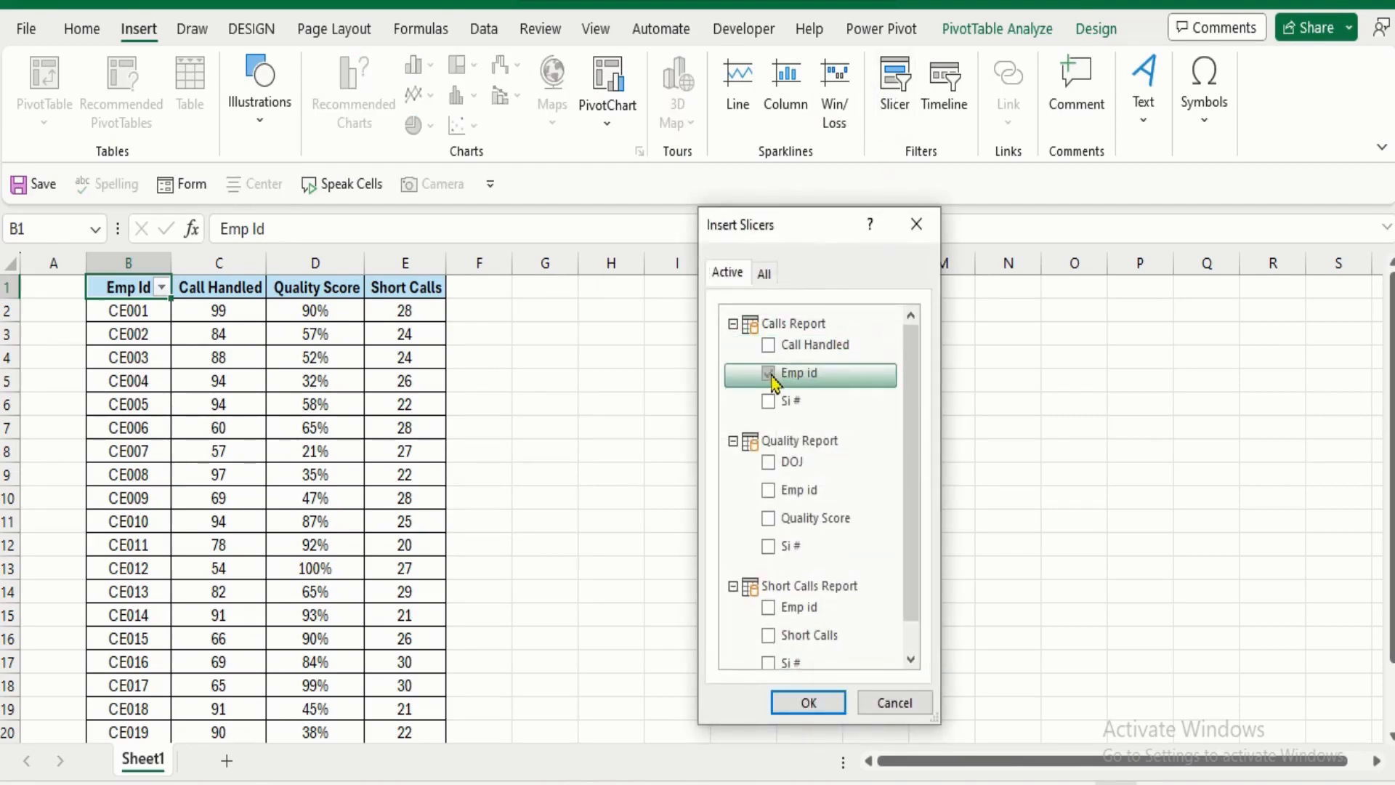
left_click(817, 699)
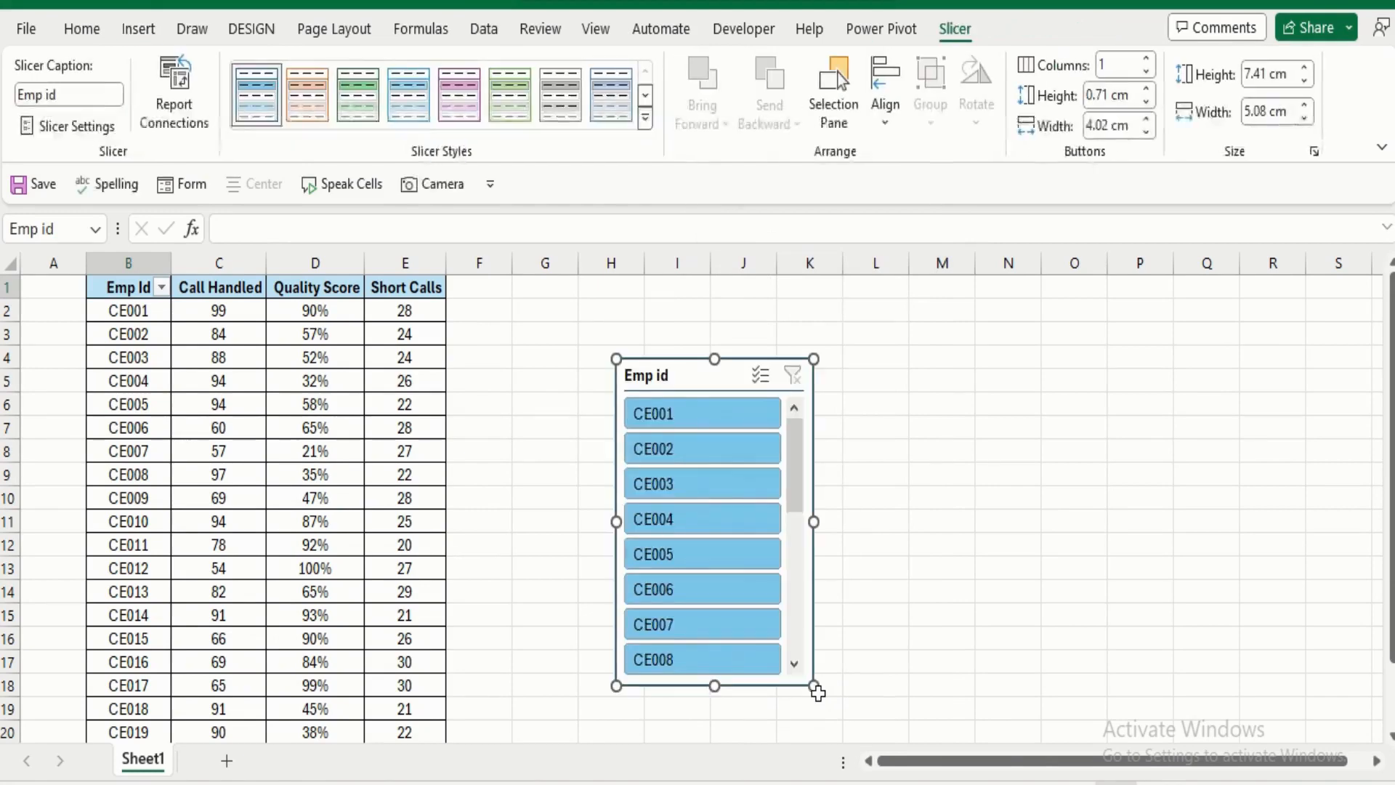
left_click(1112, 59)
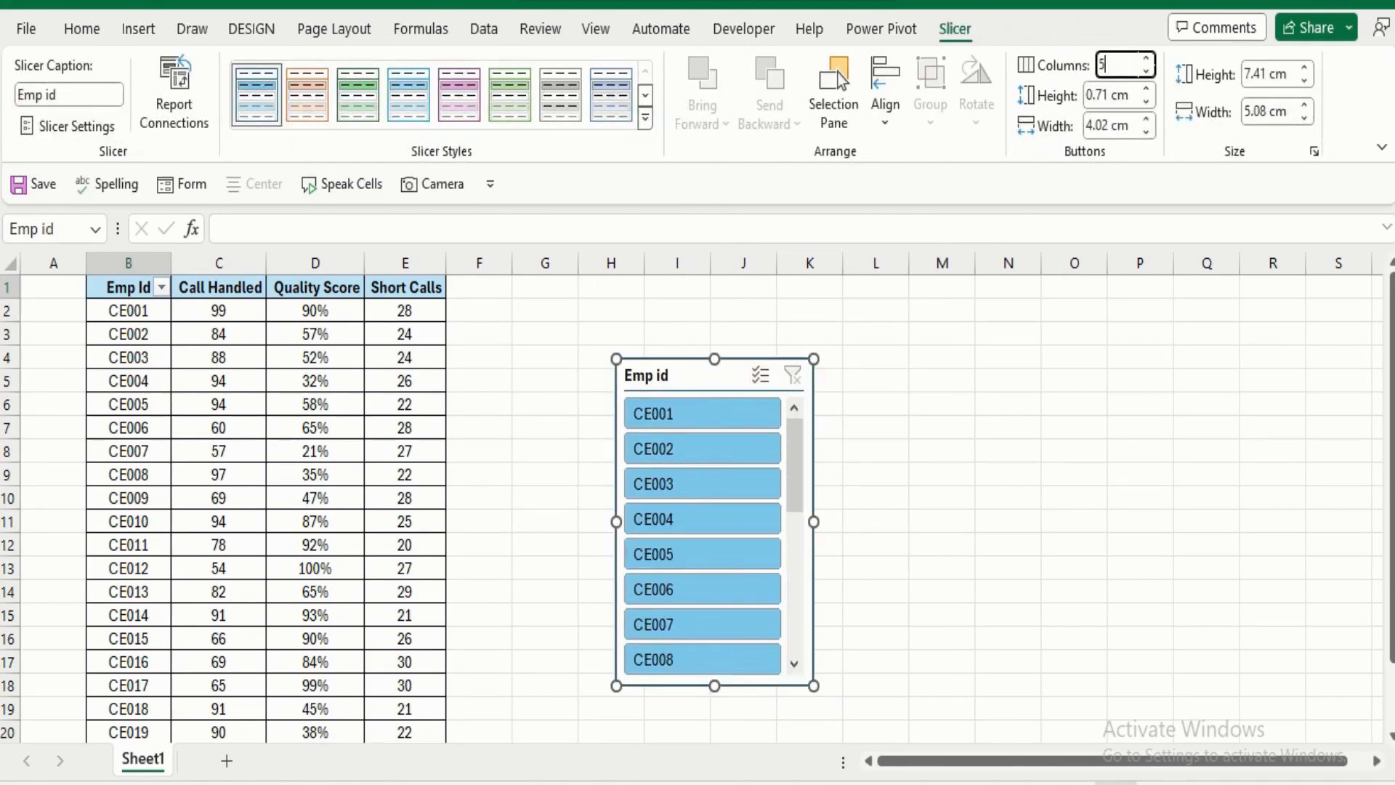
key("Return")
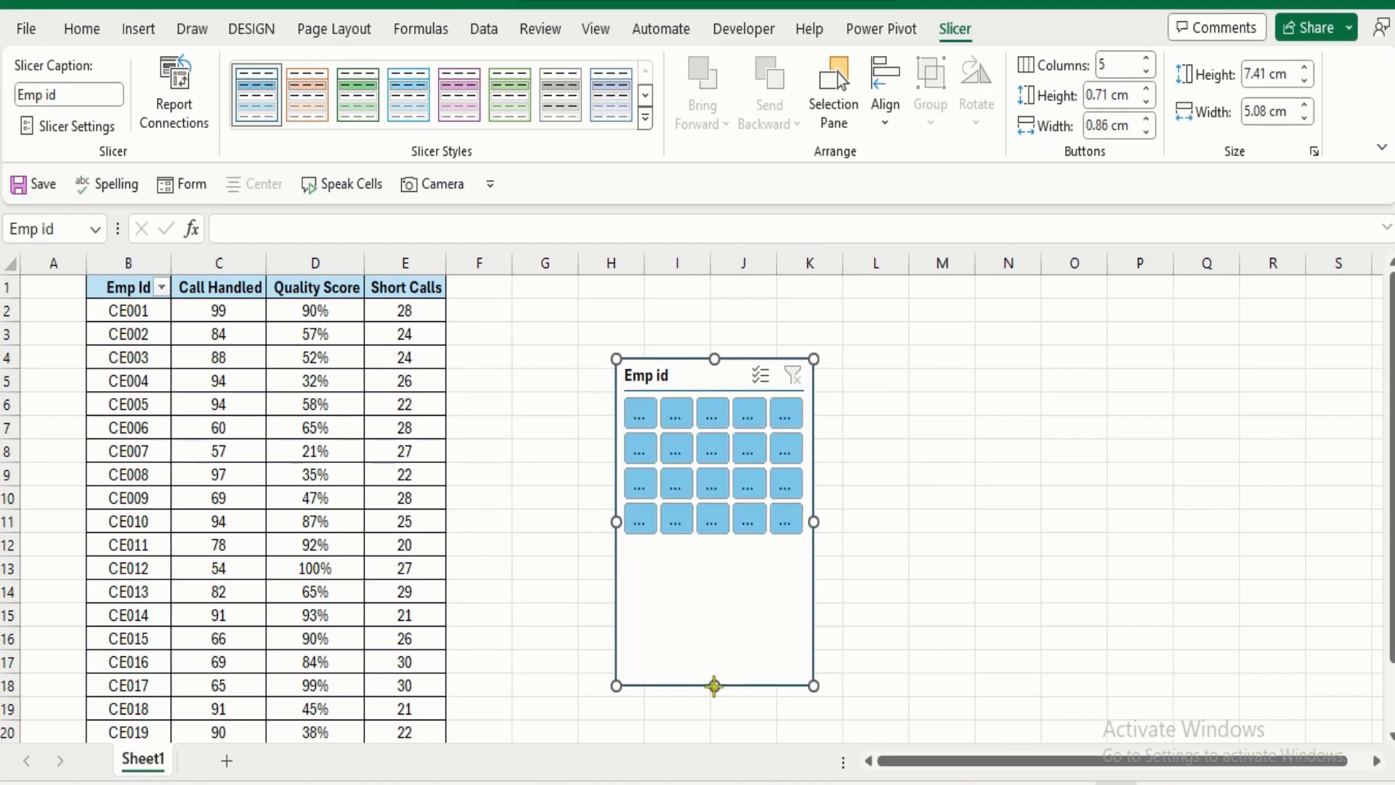
- Move the Emp id slicer up beside the PivotTable, starting around cell I2, and resize it to about 4.37 cm high and 9.87 cm wide
left_click_drag(714, 685, 720, 551)
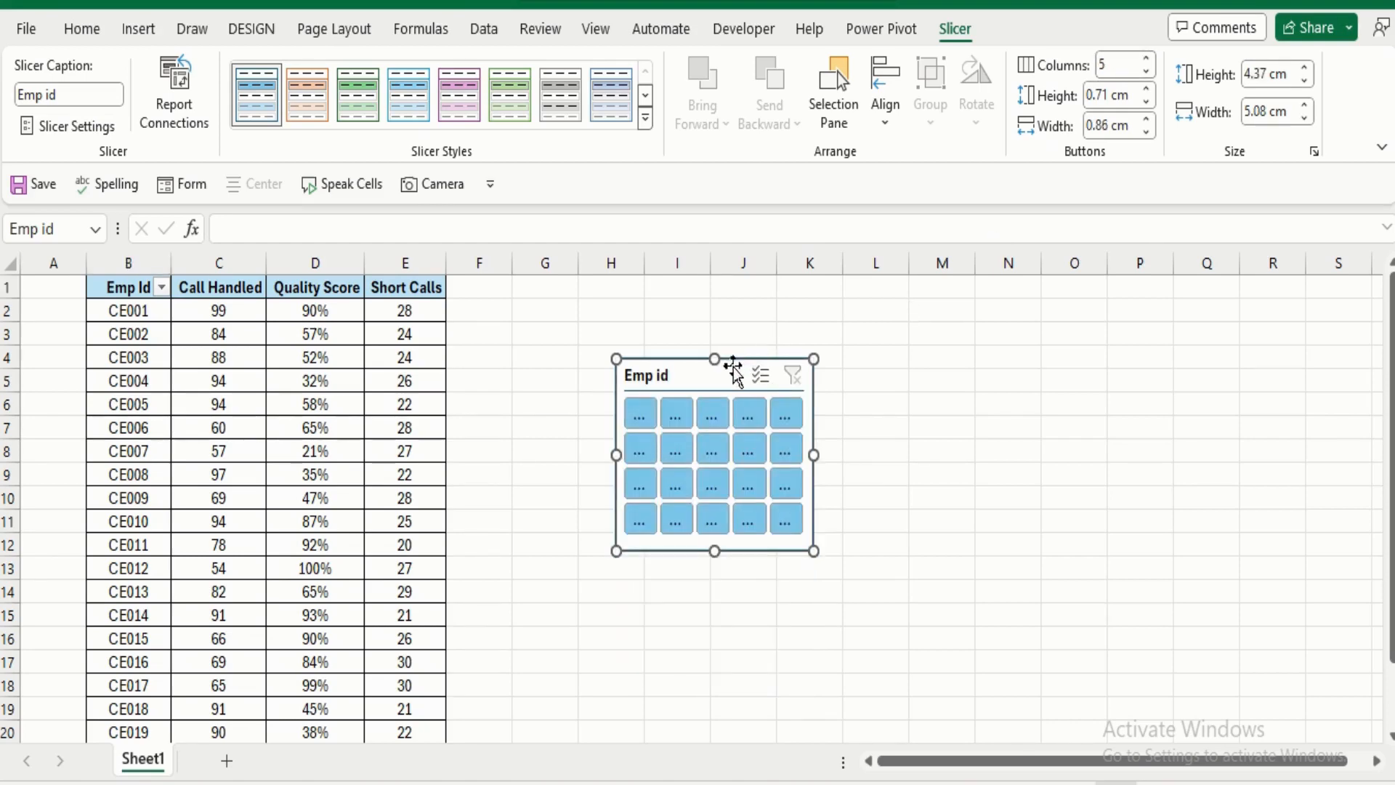
left_click_drag(732, 367, 772, 320)
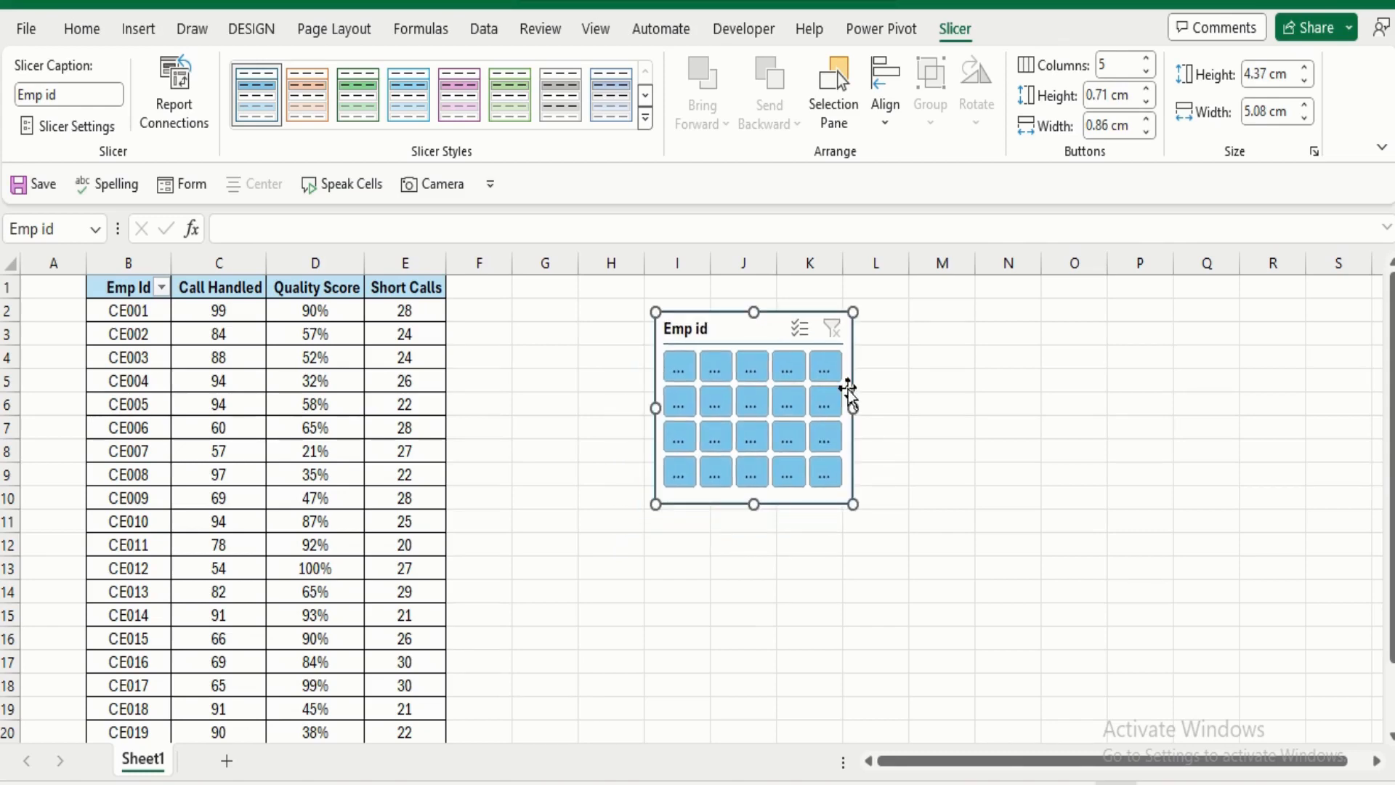
left_click_drag(853, 405, 1043, 407)
- Filter the PivotTable with the slicer to CE001, and extend the selection with CE002, CE013, CE015 and CE016
left_click(709, 372)
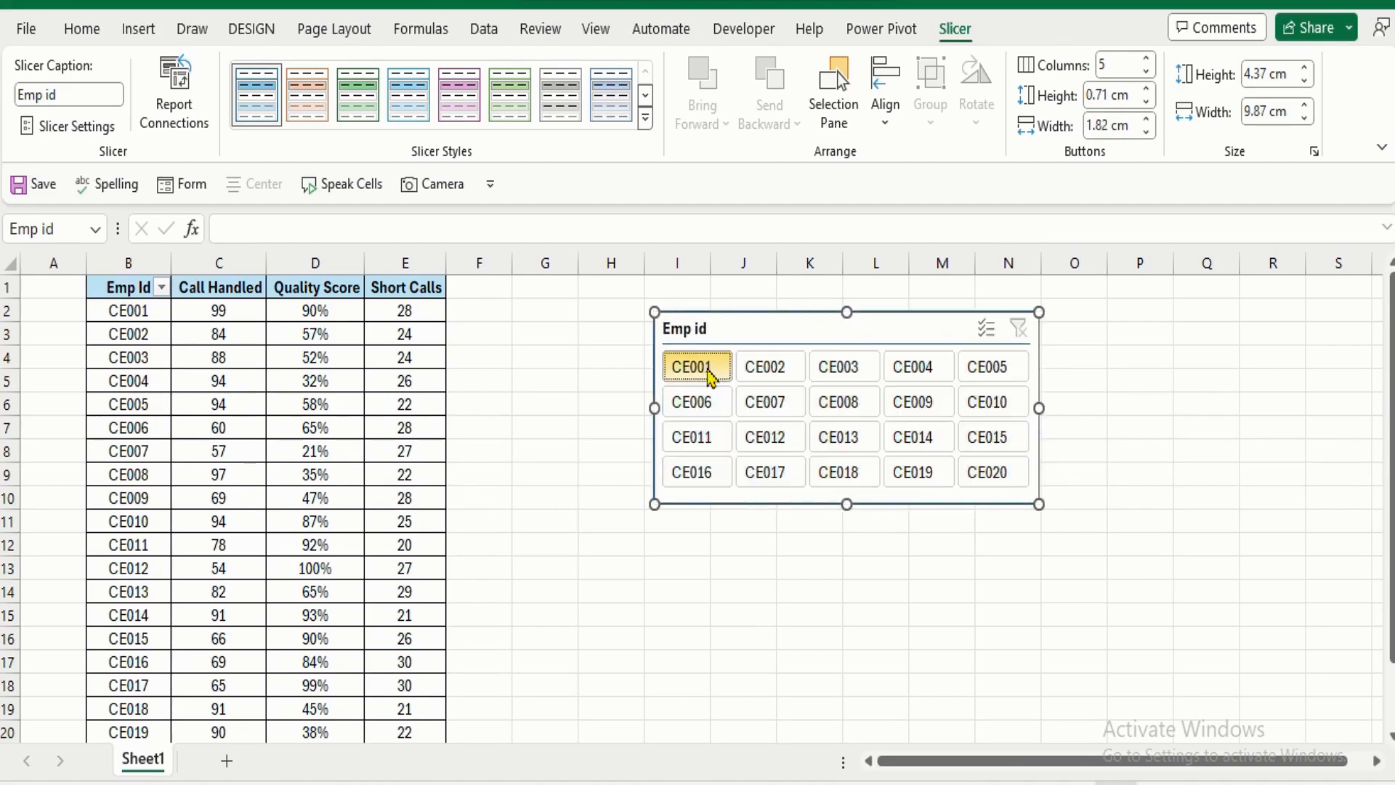
left_click(708, 372)
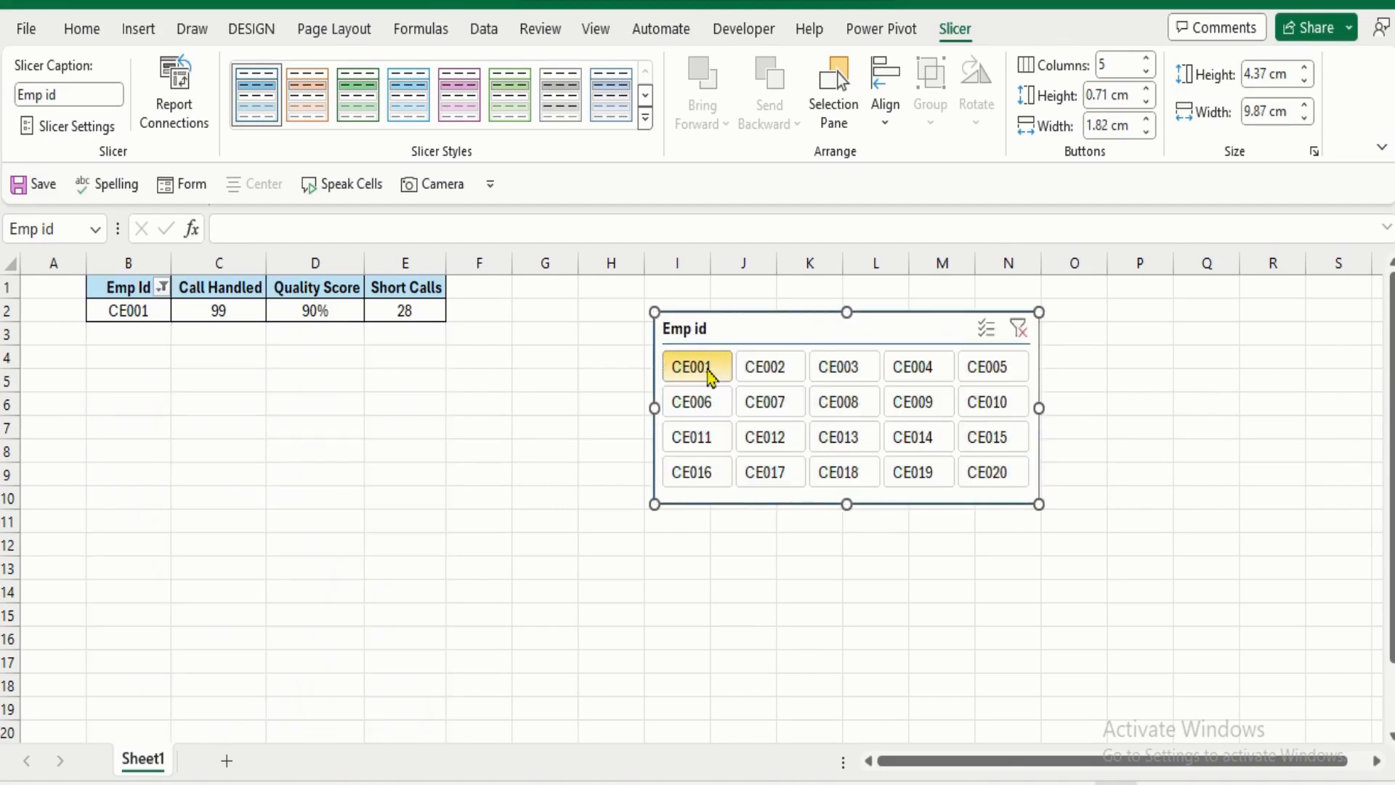
left_click(765, 373, "ctrl")
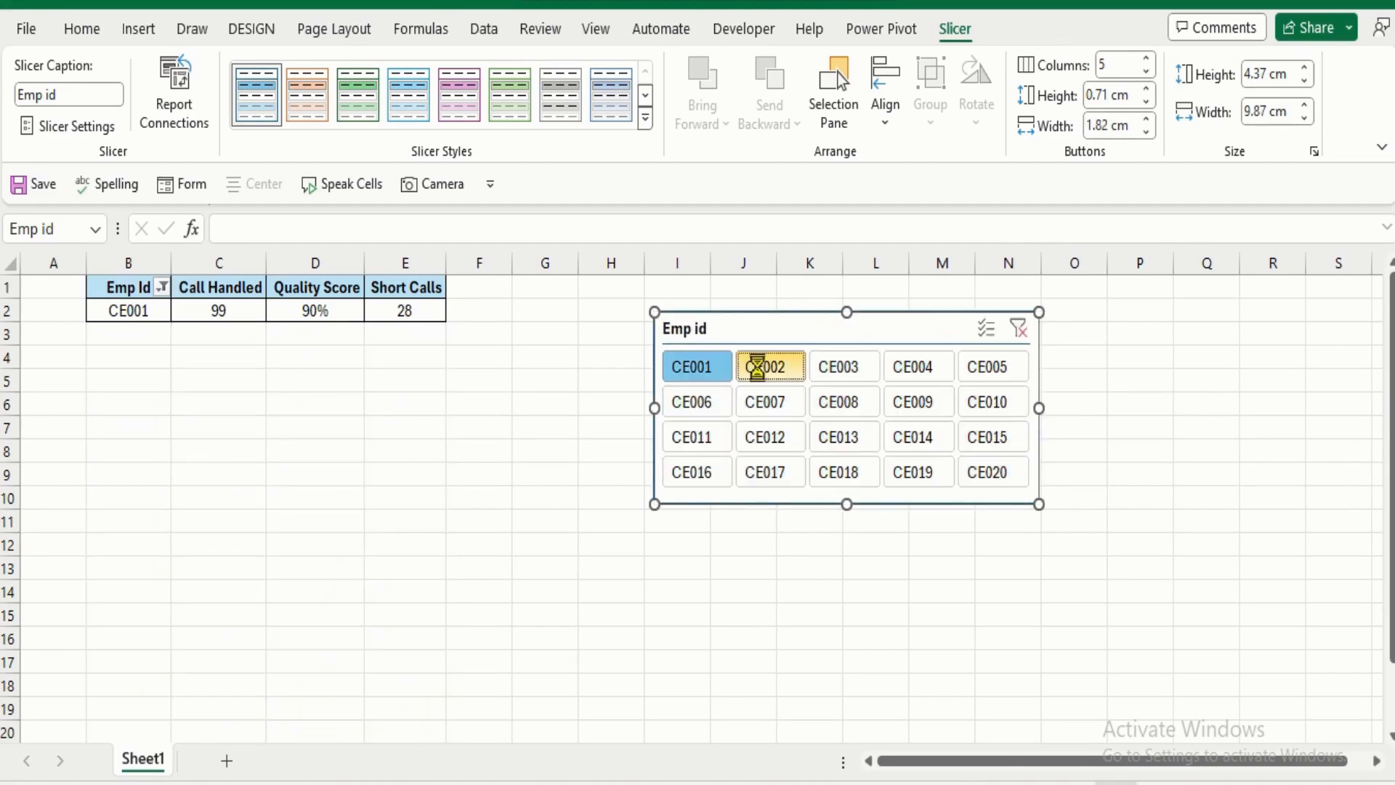
left_click(845, 437, "ctrl")
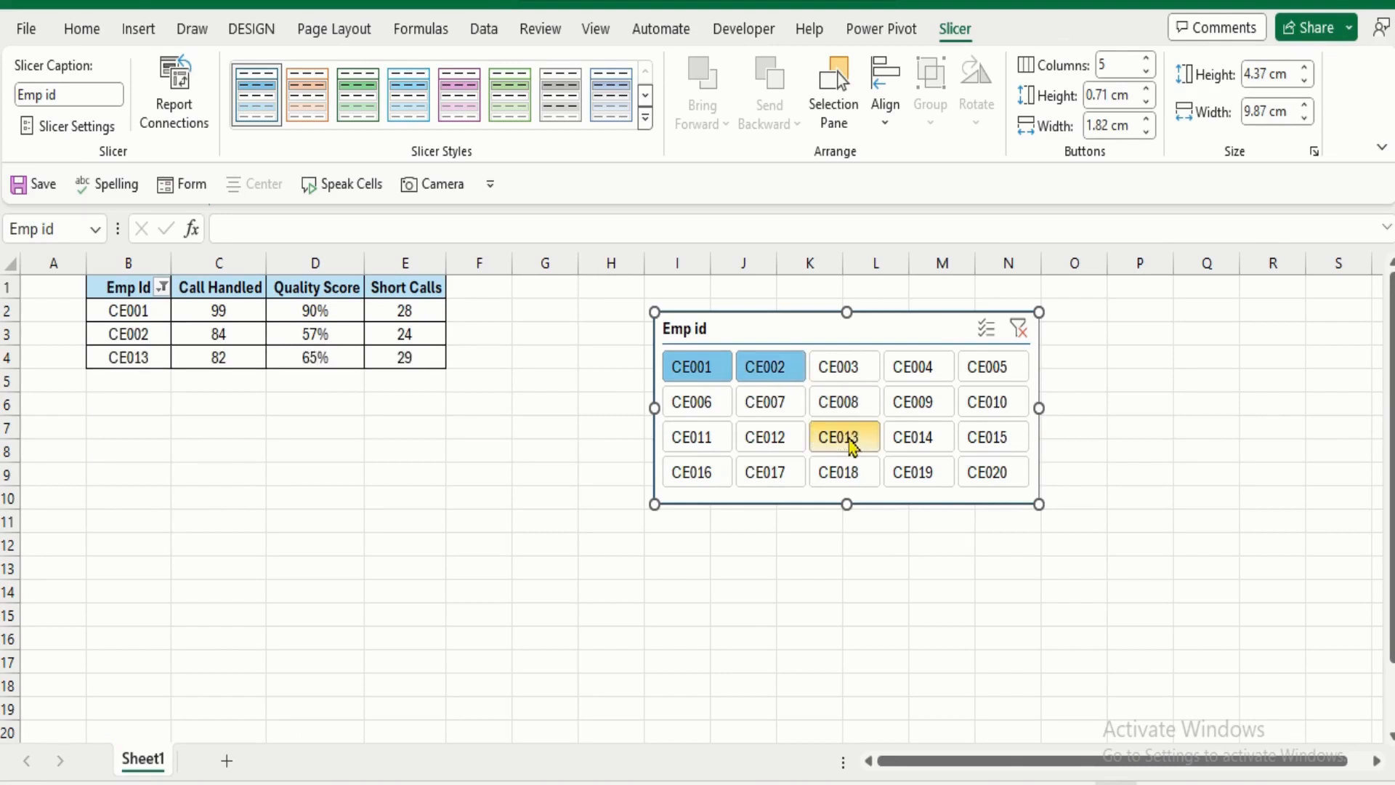
left_click(995, 441, "ctrl")
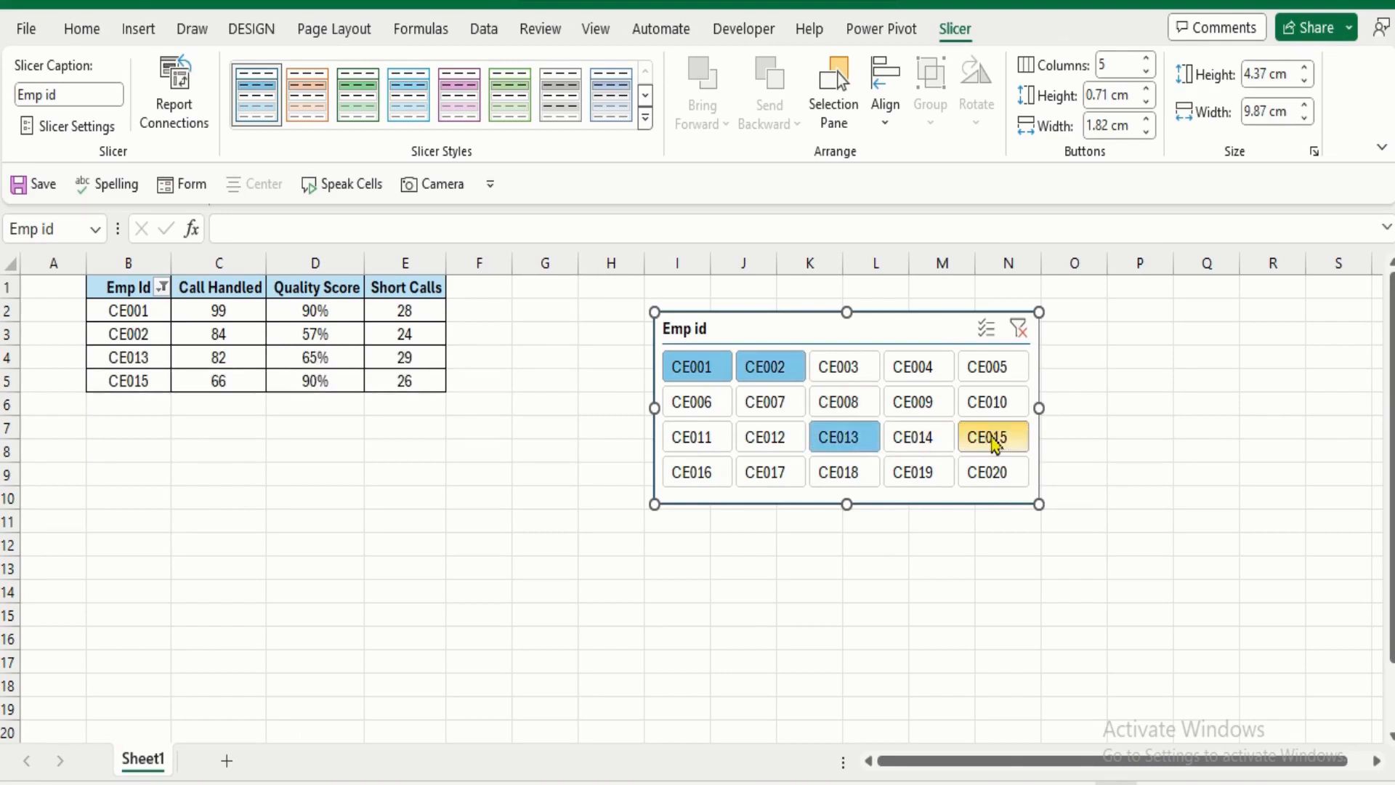
left_click(685, 484, "ctrl")
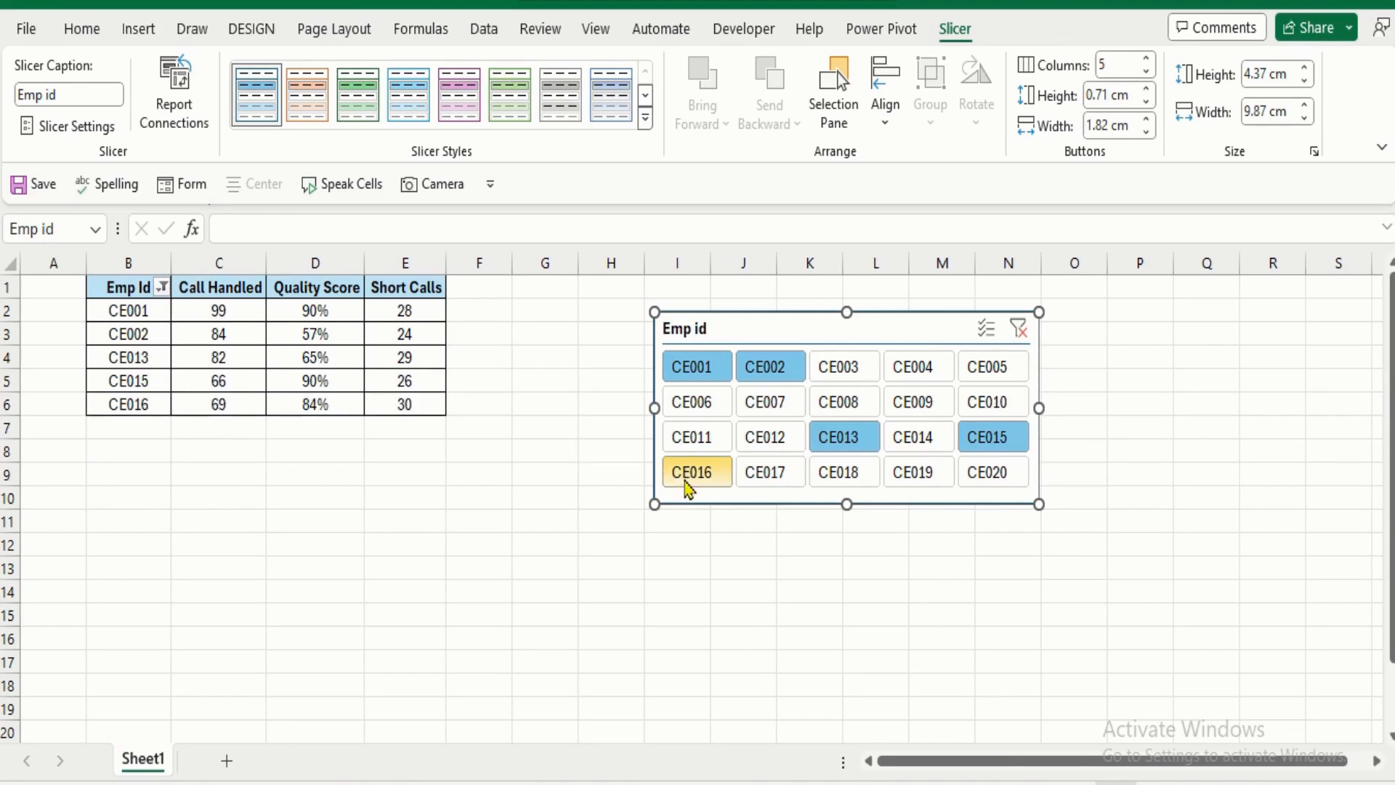
- Filter the PivotTable to CE004 alone, and replace that slicer selection with CE008, CE013 and CE001 together
left_click(912, 374)
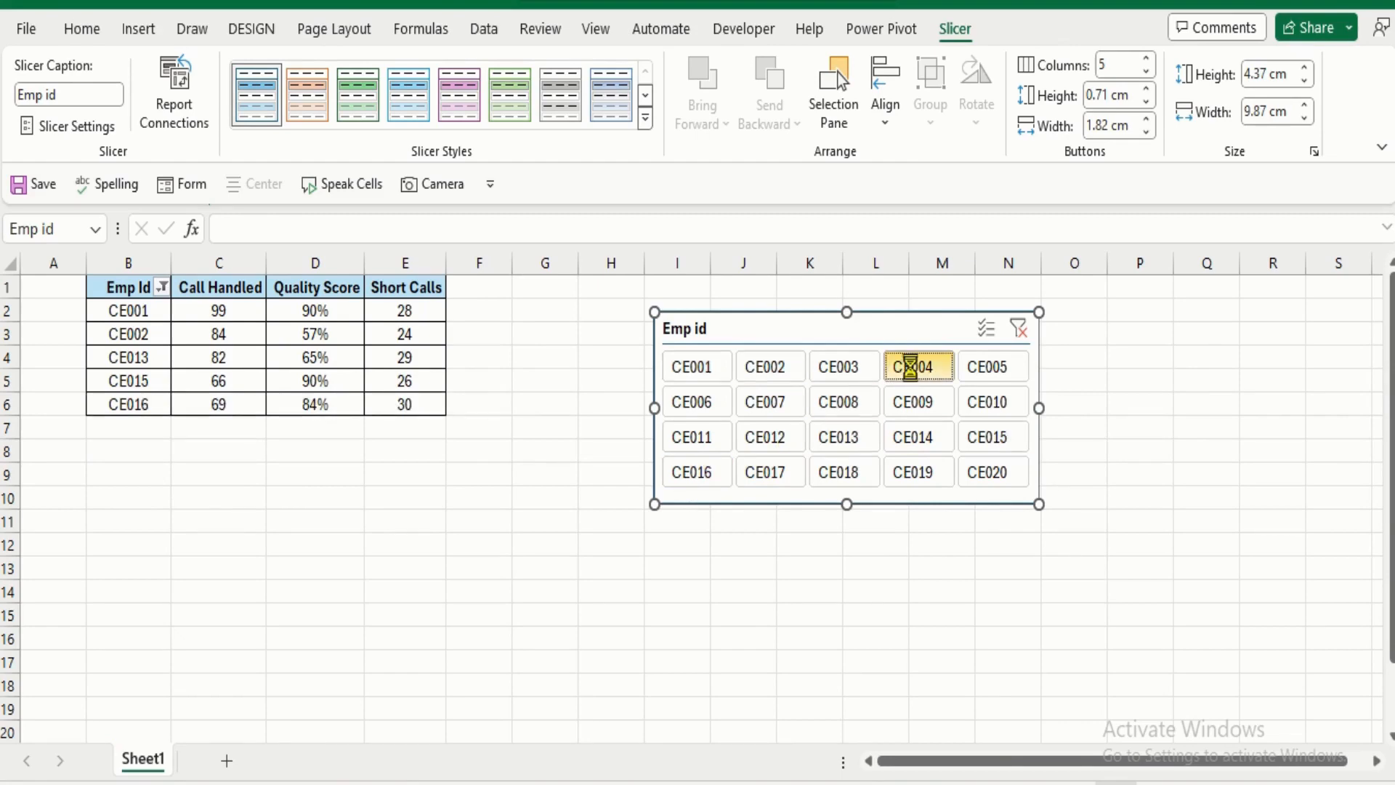
left_click(854, 406)
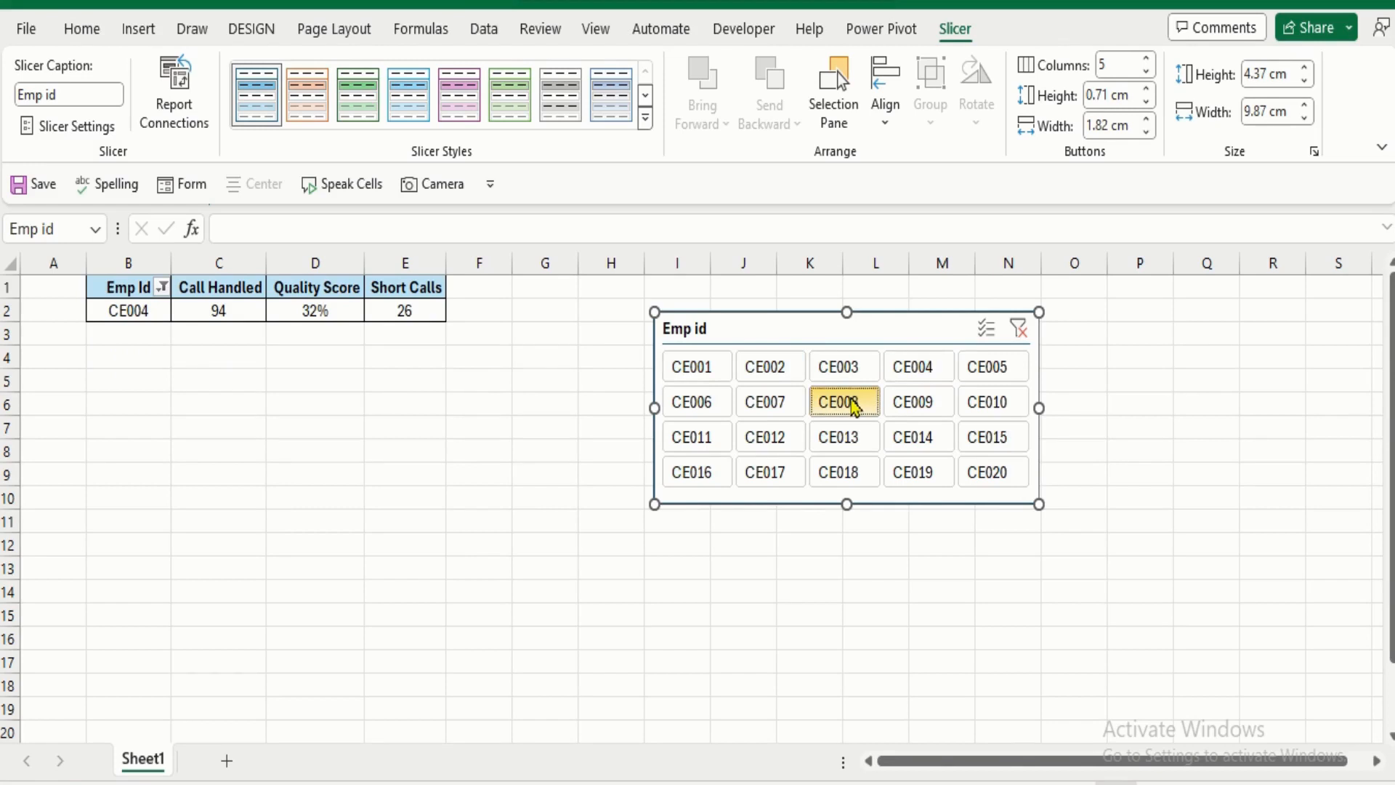
left_click(850, 436, "ctrl")
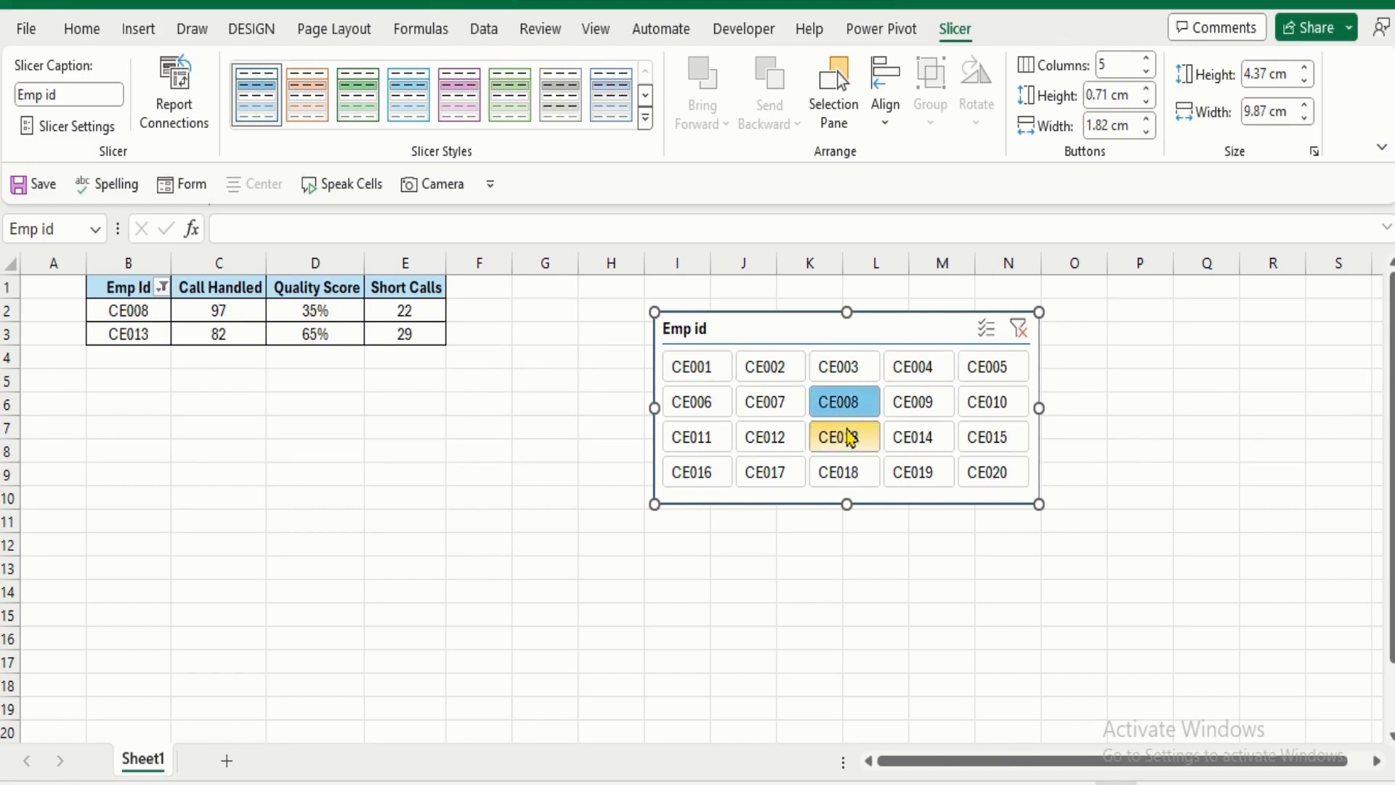
left_click(702, 371, "ctrl")
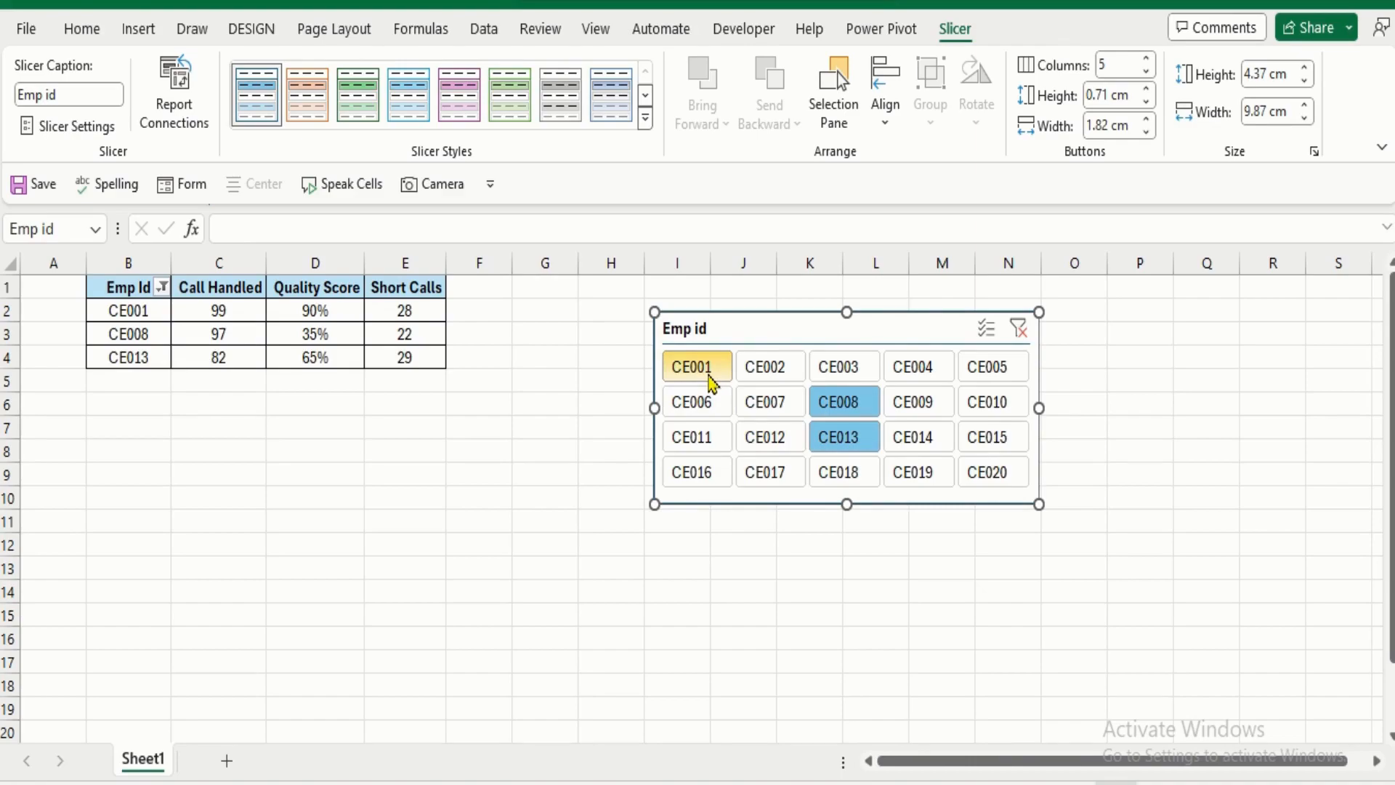